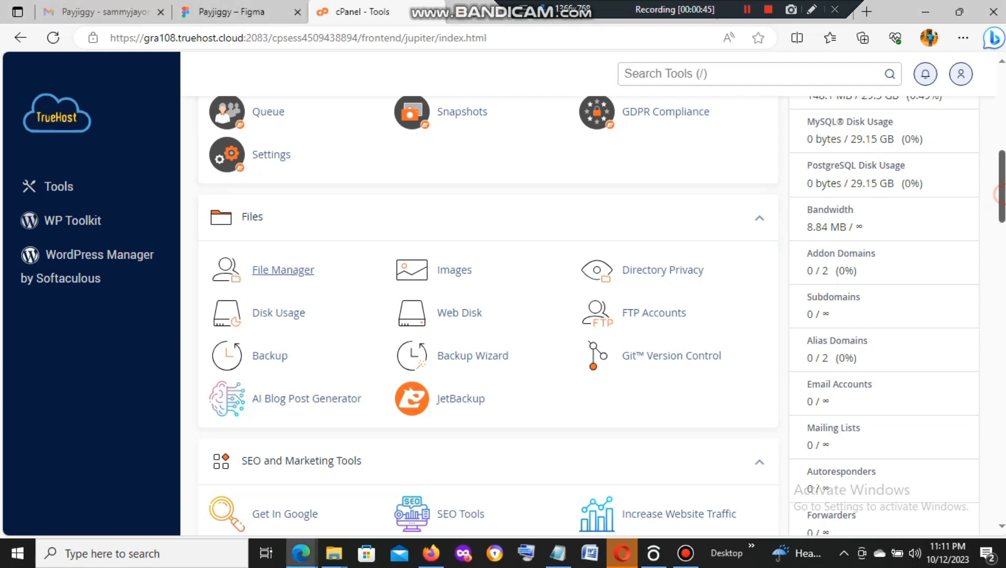
# - Open File Manager, enter public_html, and start a new folder there
pyautogui.scroll(4, 473, 316)
pyautogui.scroll(-5, 473, 315)
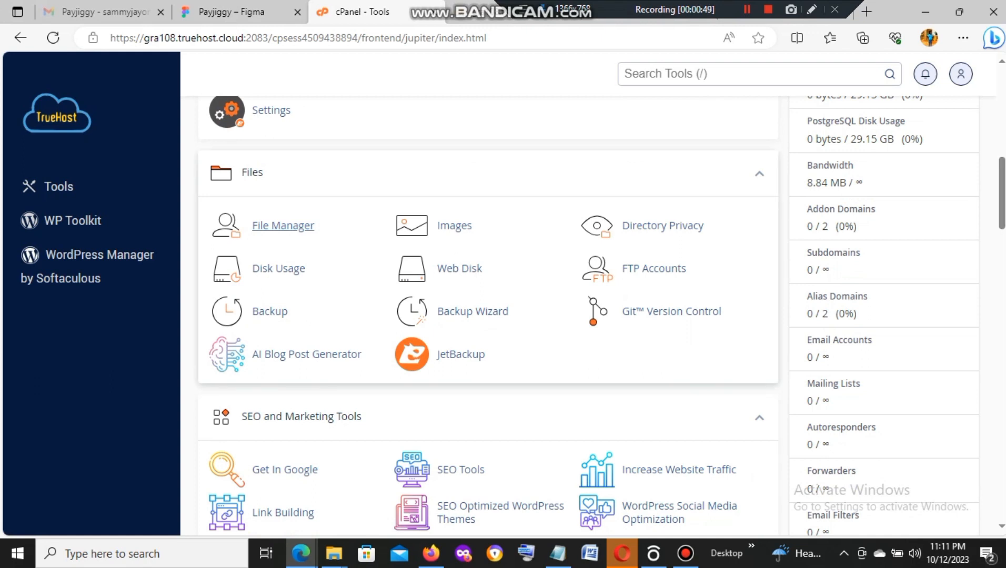
pyautogui.click(297, 226)
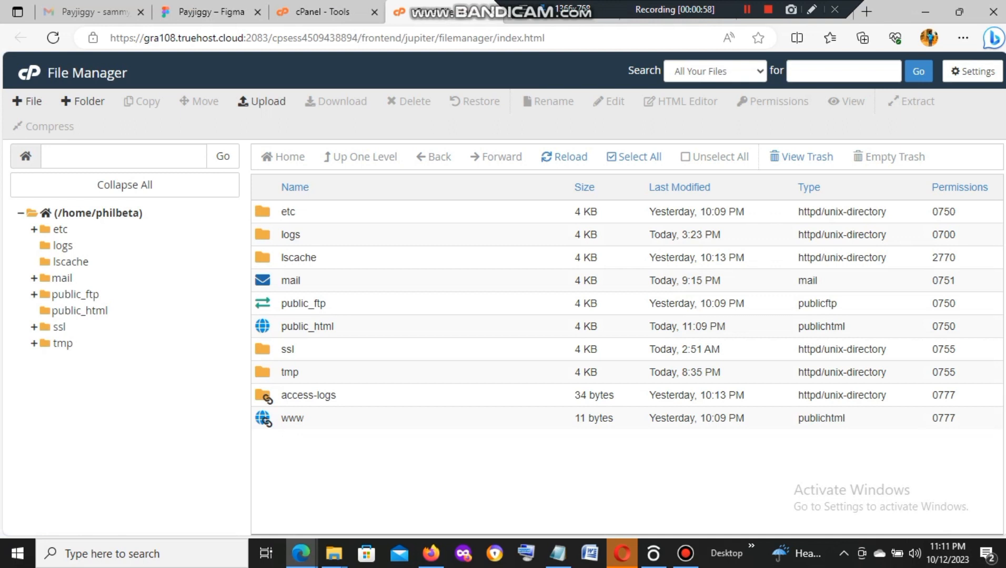
pyautogui.doubleClick(308, 327)
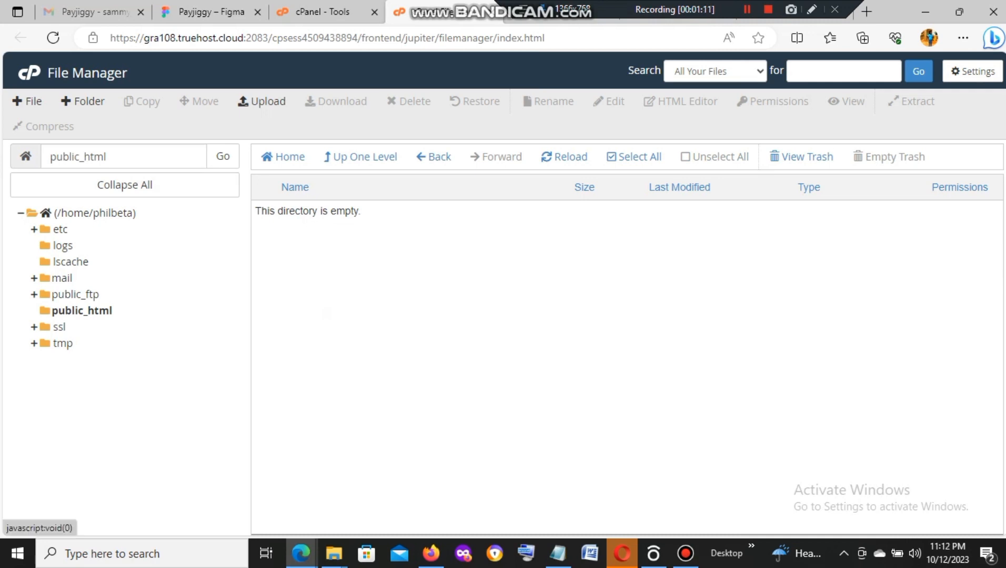
pyautogui.click(80, 103)
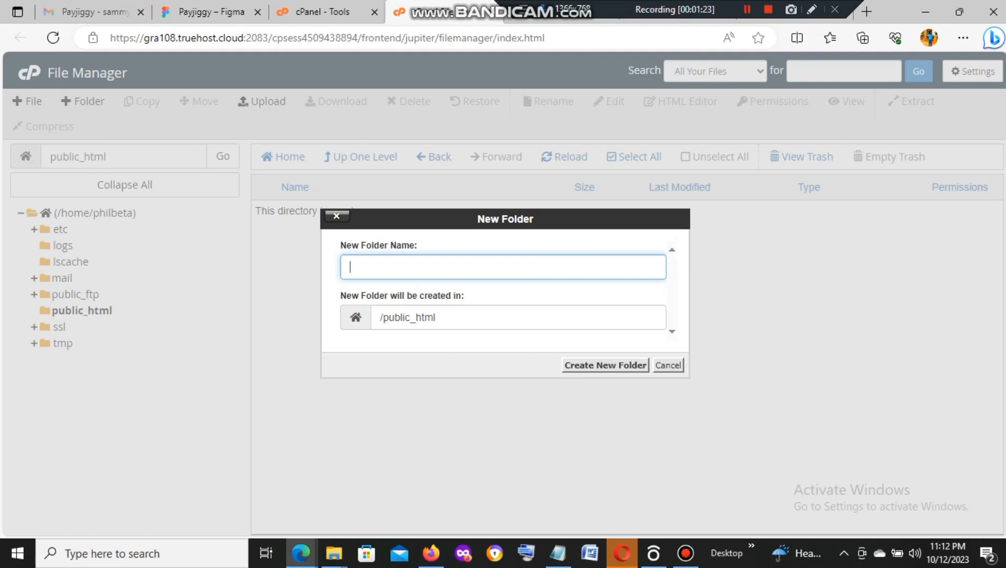
# - Create a folder named 'philbetavtu' inside public_html
pyautogui.write('philbeta')
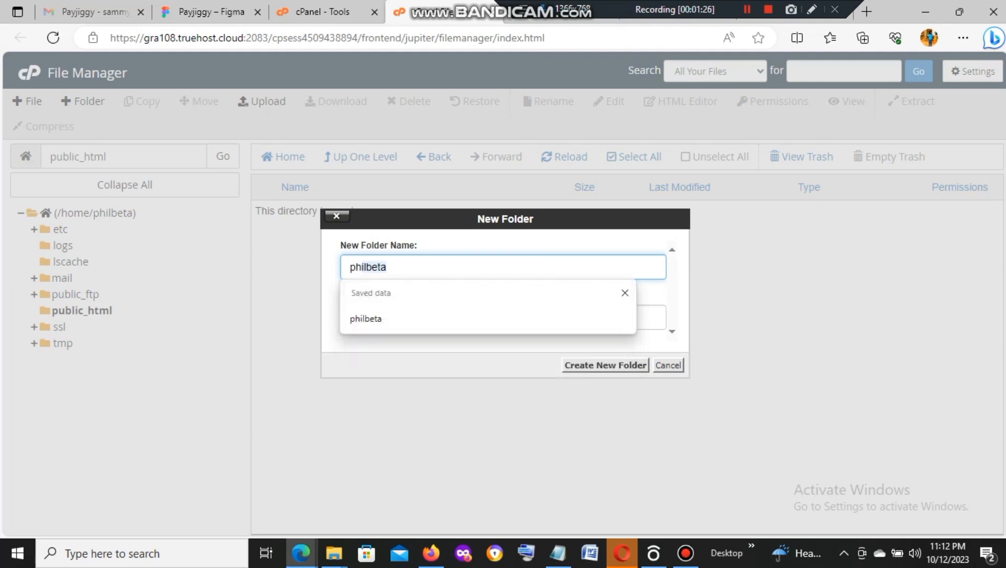
pyautogui.click(418, 267)
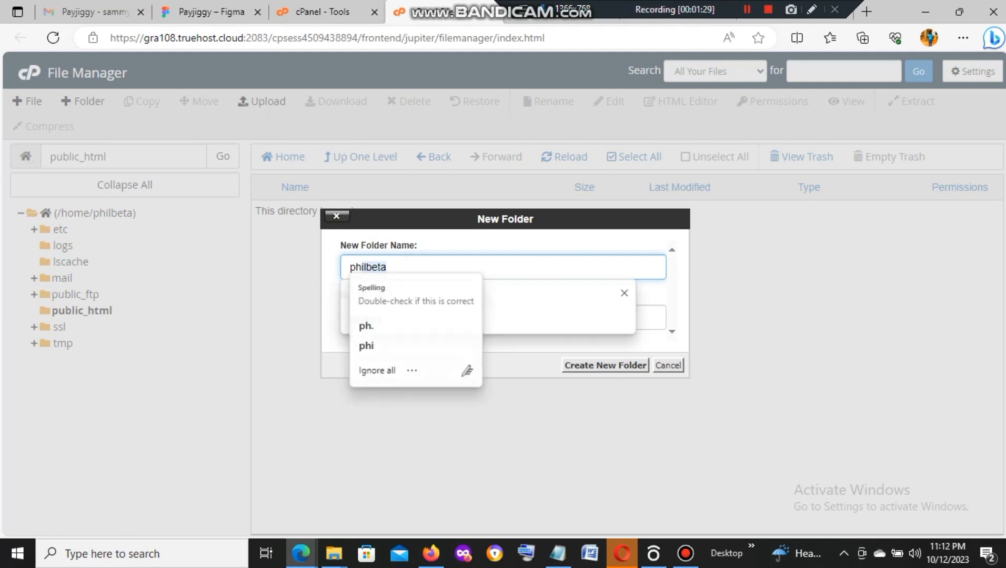
pyautogui.write('v')
pyautogui.press('BackSpace')
pyautogui.write('i')
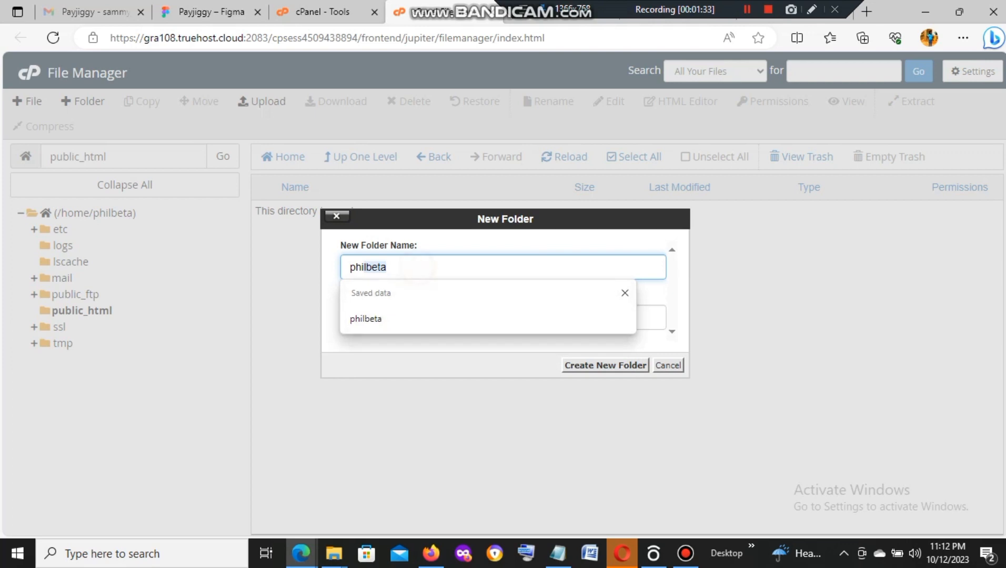
pyautogui.press('BackSpace')
pyautogui.write('l')
pyautogui.write('n')
pyautogui.press('BackSpace')
pyautogui.write('betav')
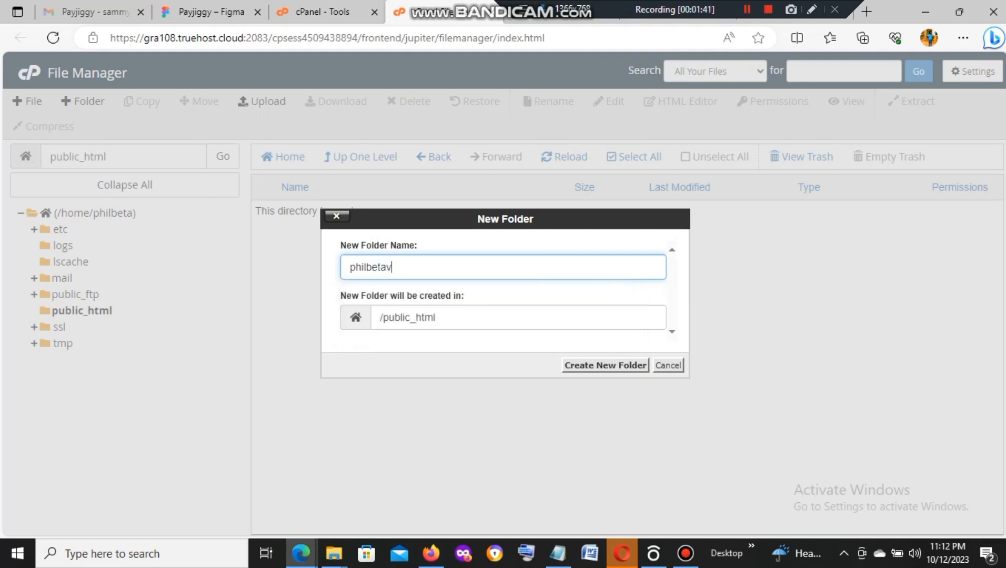
pyautogui.write('tu')
pyautogui.click(579, 365)
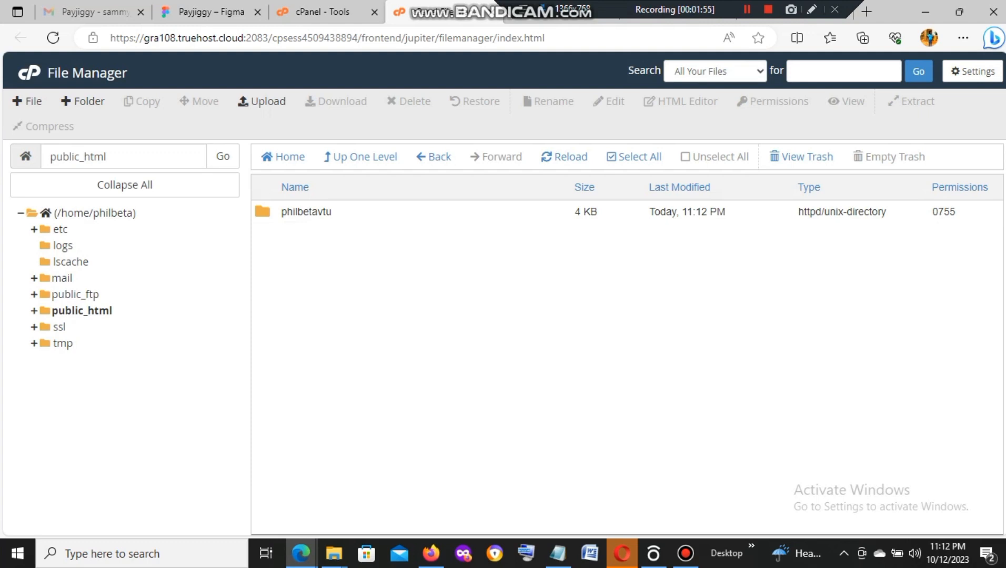
# - Enter the philbetavtu folder and bring up its File Upload page
pyautogui.doubleClick(337, 212)
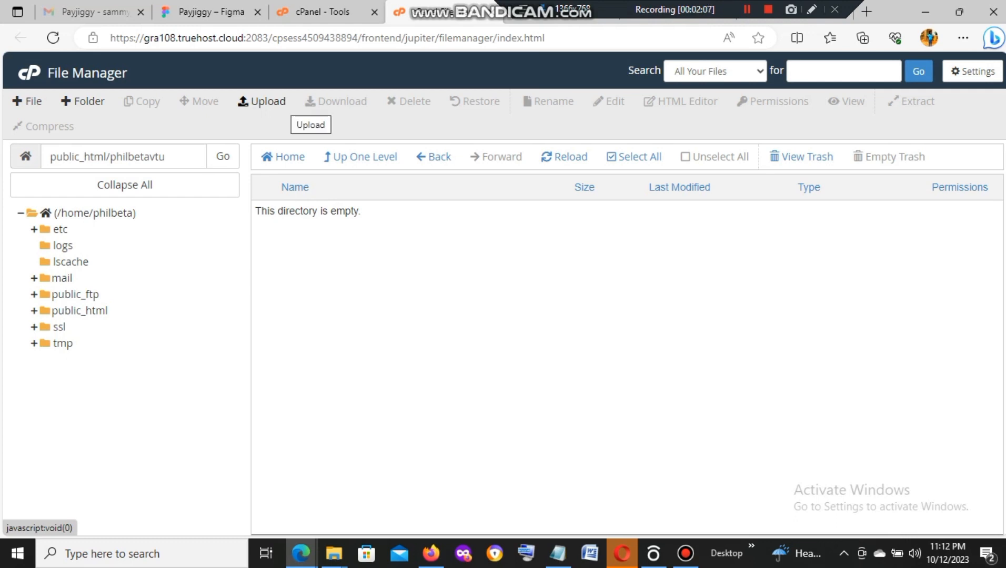
pyautogui.click(278, 102)
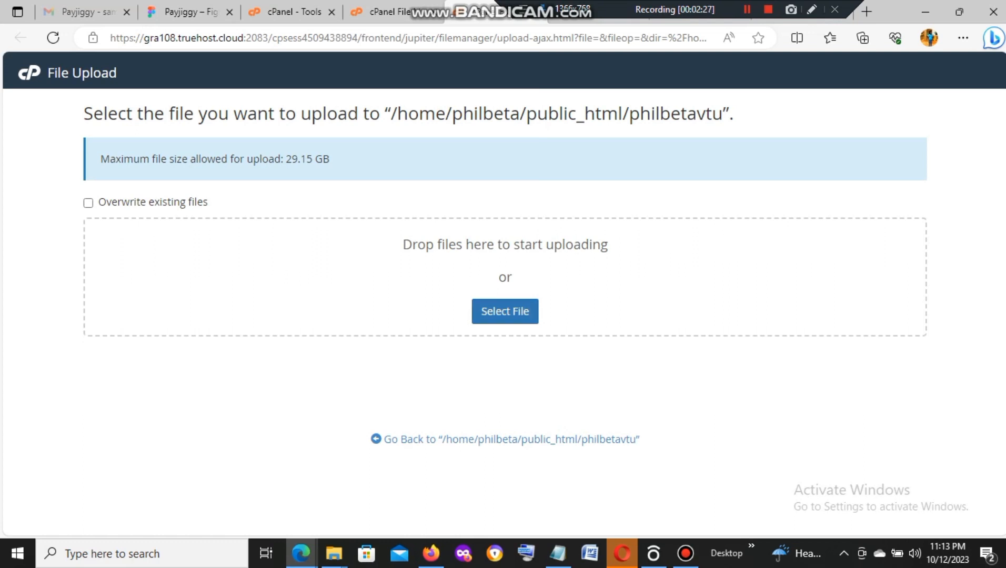
# - Choose createnaija.zip from the computer and start uploading it
pyautogui.click(526, 313)
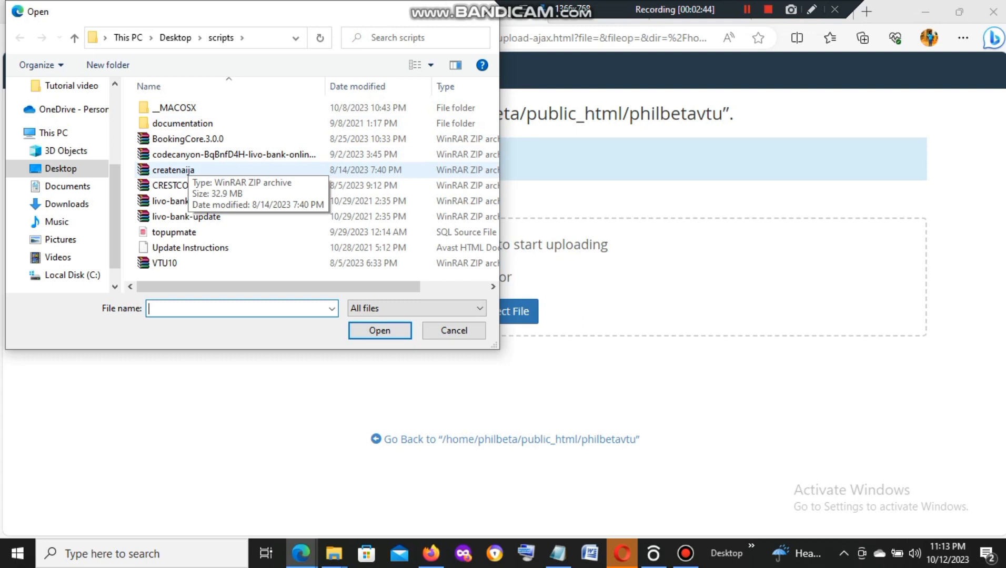
pyautogui.click(205, 170)
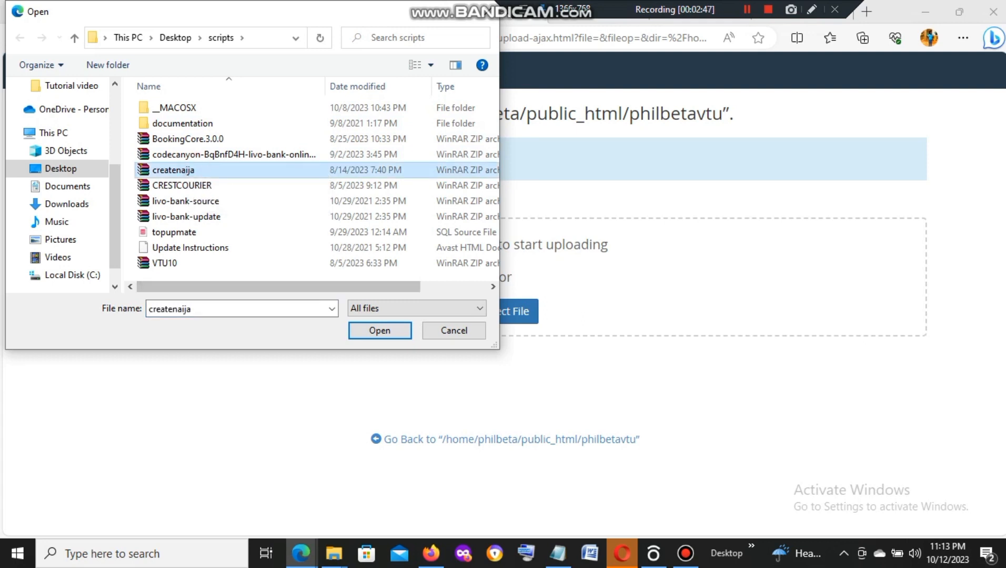
pyautogui.click(384, 331)
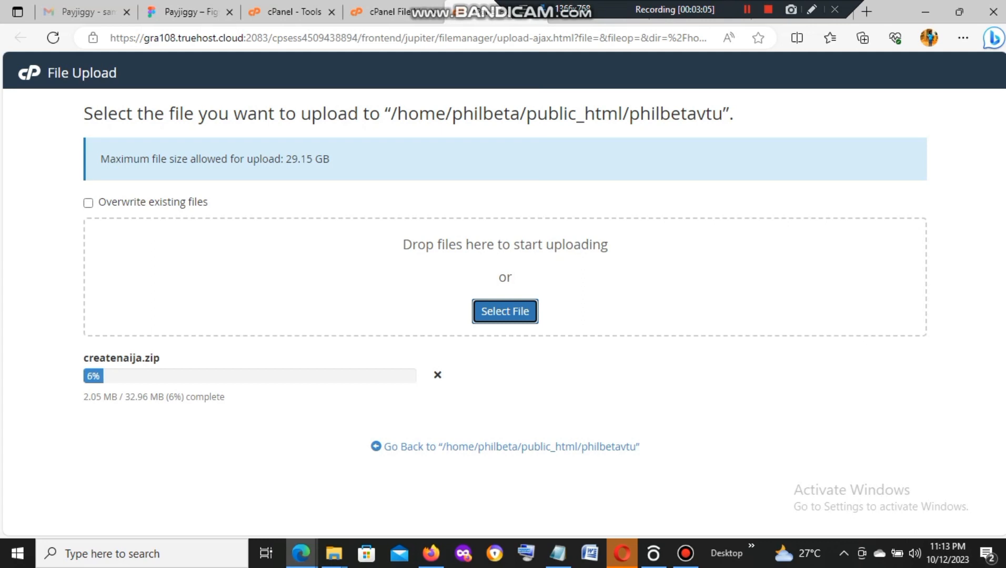
# - Return to the cPanel home page and check the notes kept in Notepad
pyautogui.click(390, 11)
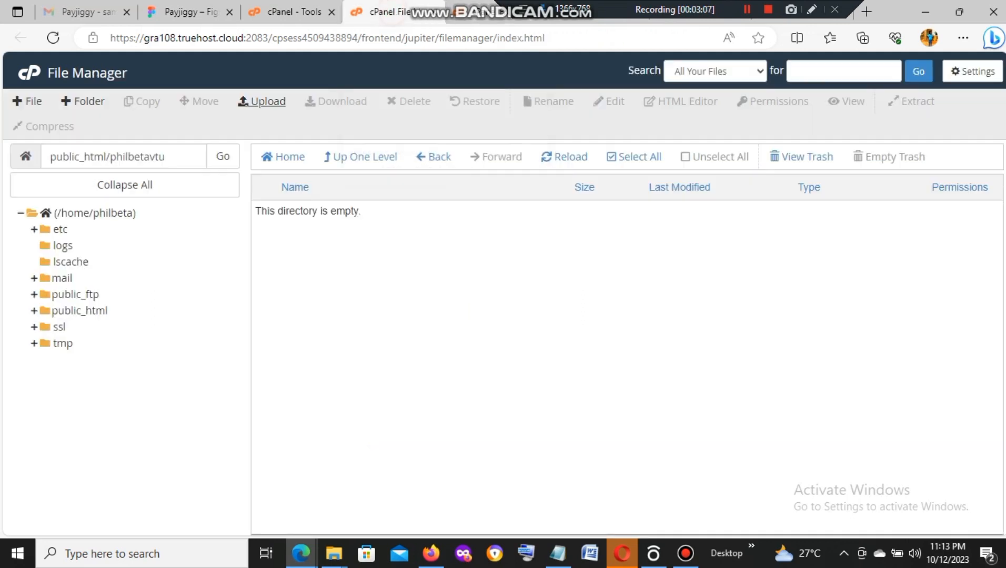
pyautogui.click(53, 38)
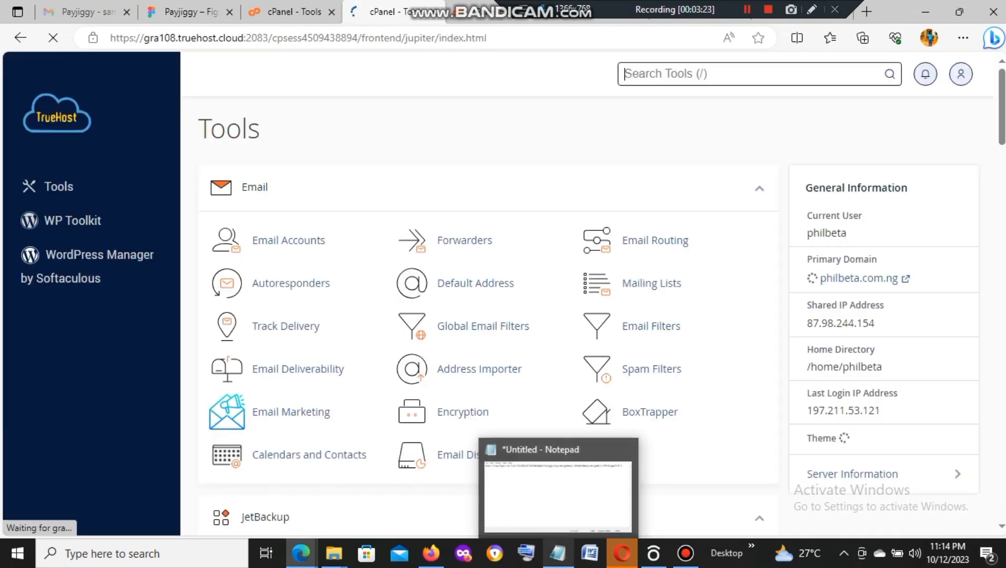
pyautogui.click(558, 554)
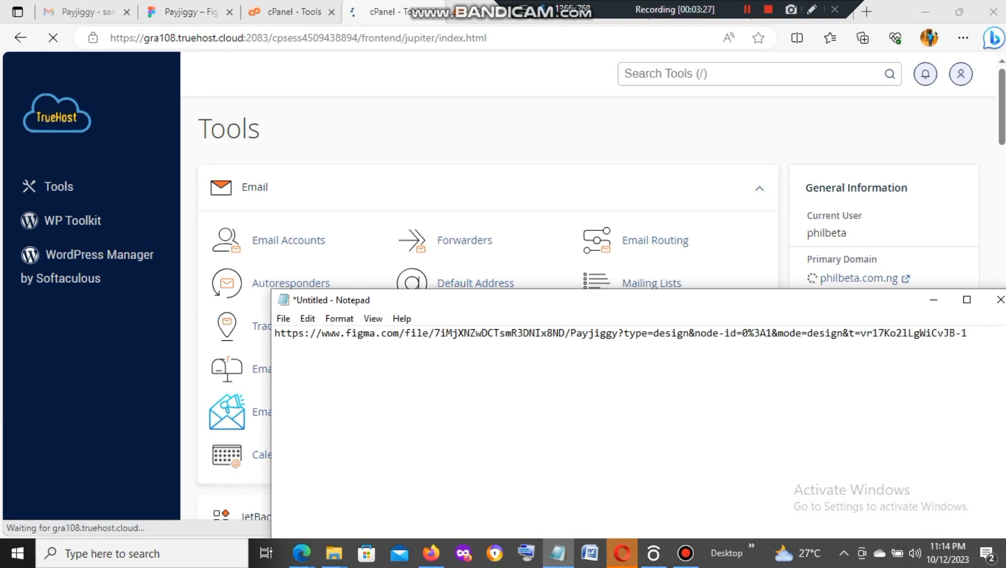
pyautogui.click(933, 300)
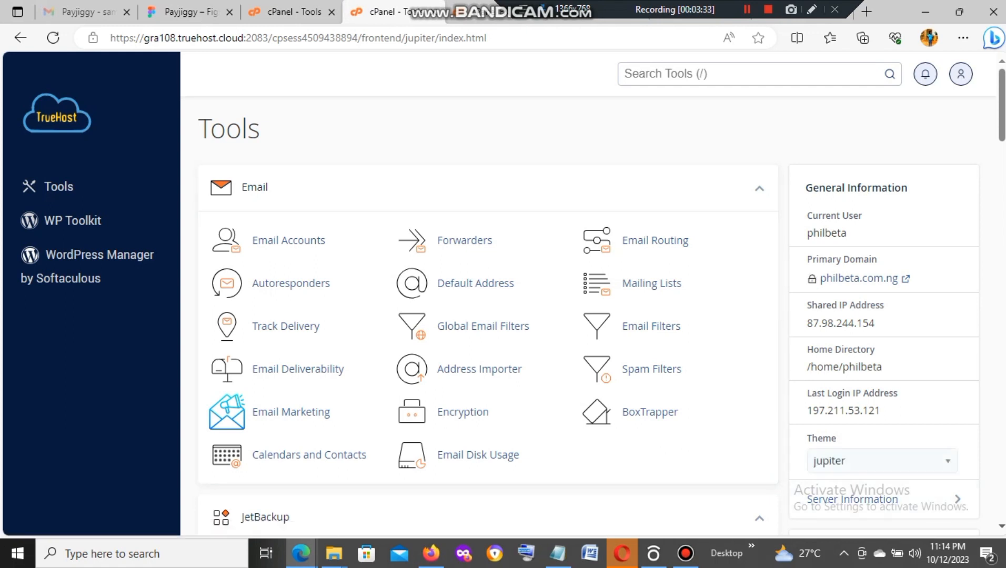
# - Launch the MySQL Database Wizard from the Databases section
pyautogui.scroll(-8, 488, 316)
pyautogui.scroll(-6, 488, 316)
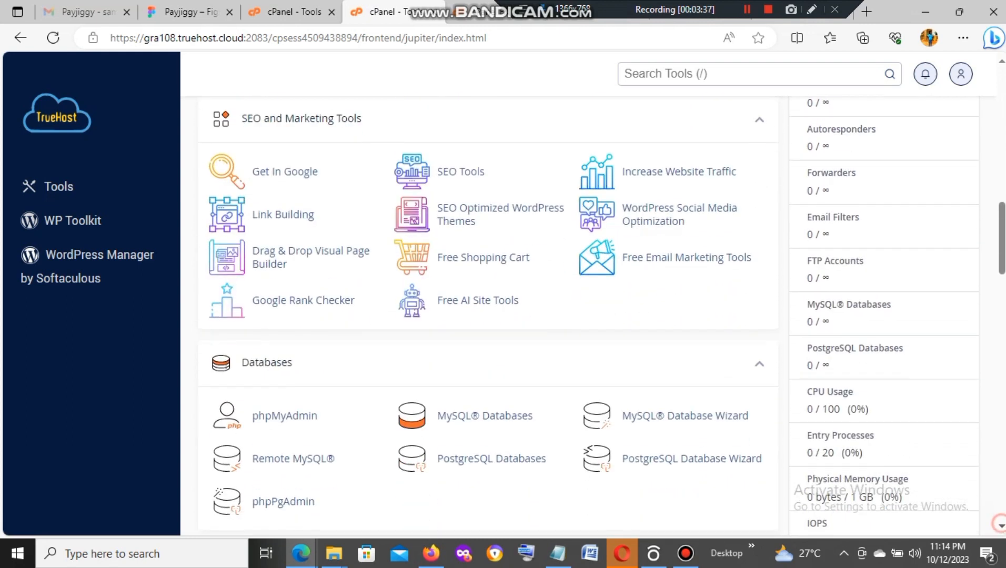
pyautogui.scroll(-1, 683, 358)
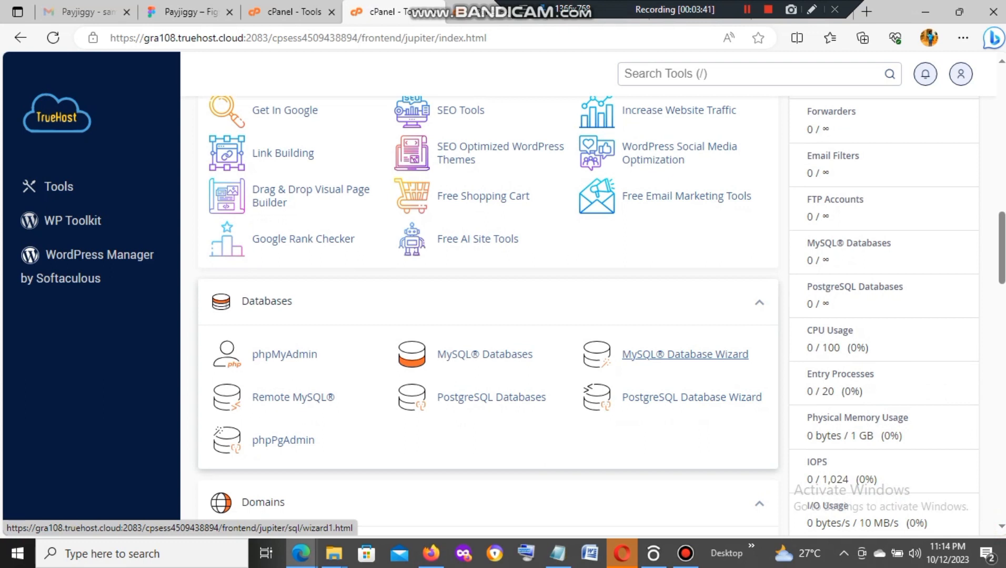
pyautogui.click(676, 357)
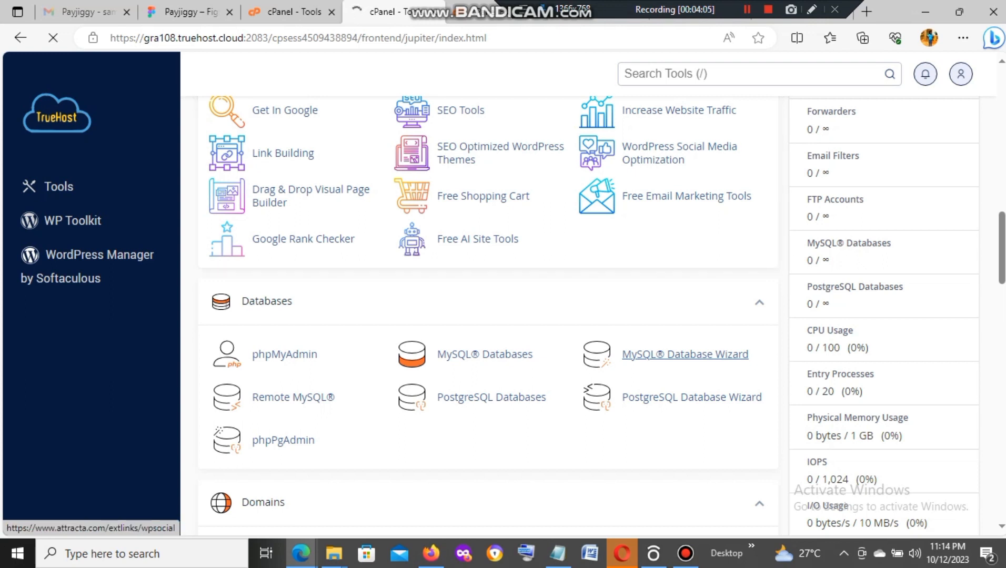
pyautogui.click(843, 553)
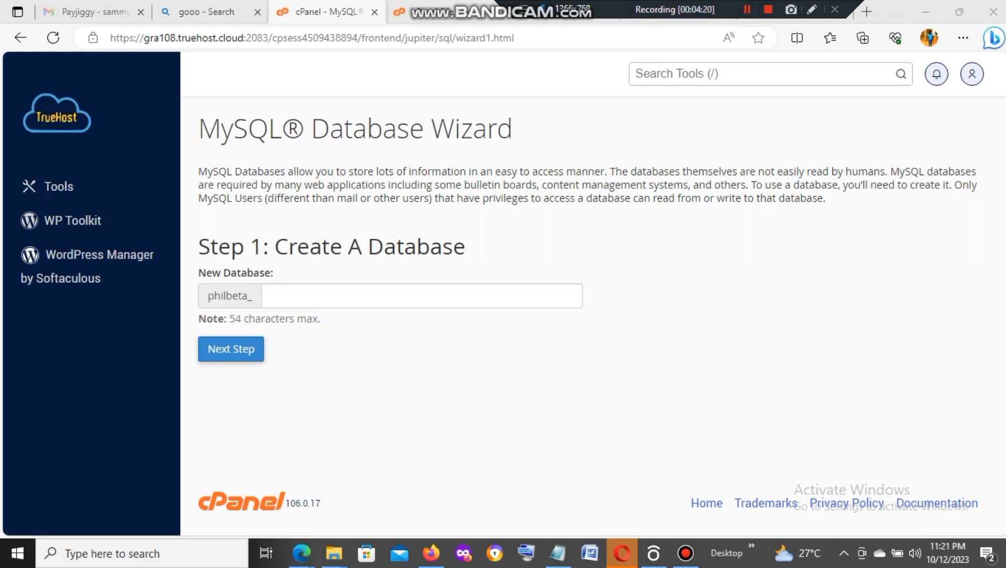
# - Create the database philbetavtuweb (philbeta_philbetavtuweb) and move on to user setup
pyautogui.click(347, 296)
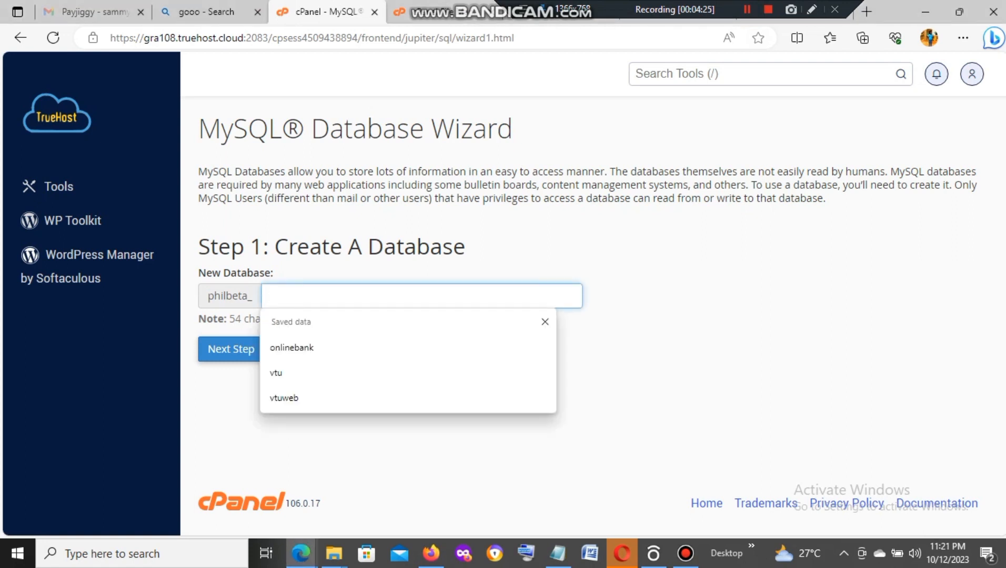
pyautogui.write('phi')
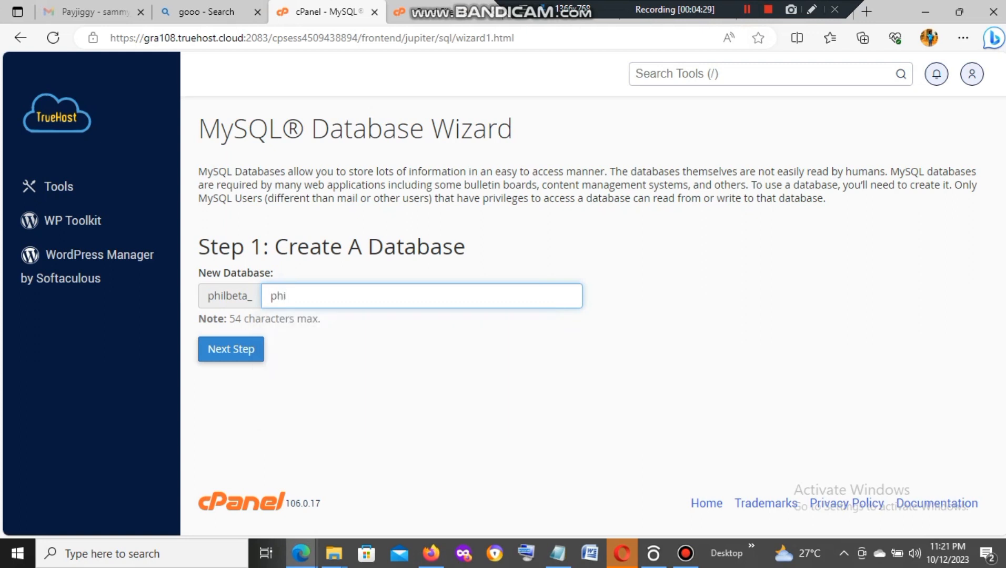
pyautogui.write('lbetavtu')
pyautogui.write('web')
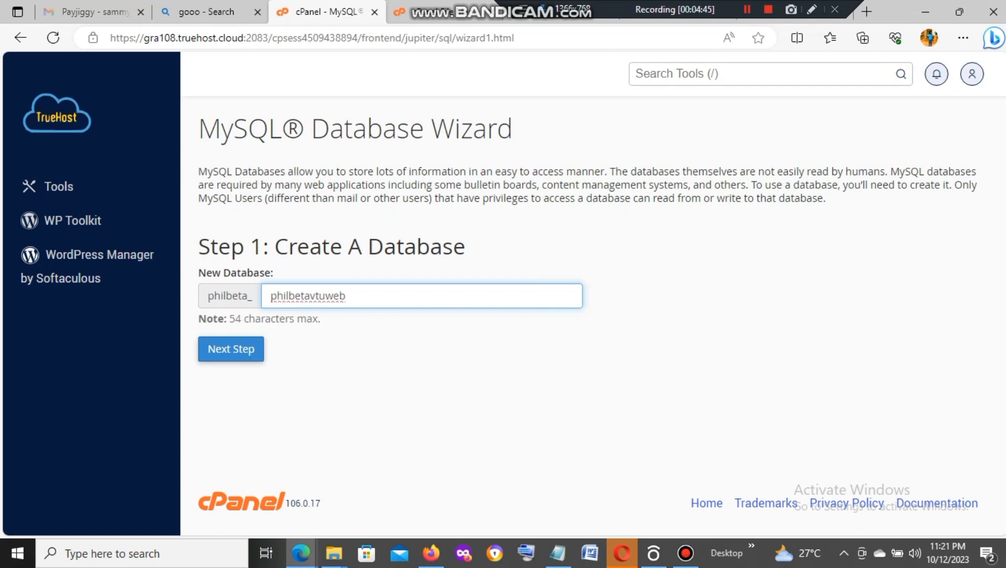
pyautogui.click(231, 349)
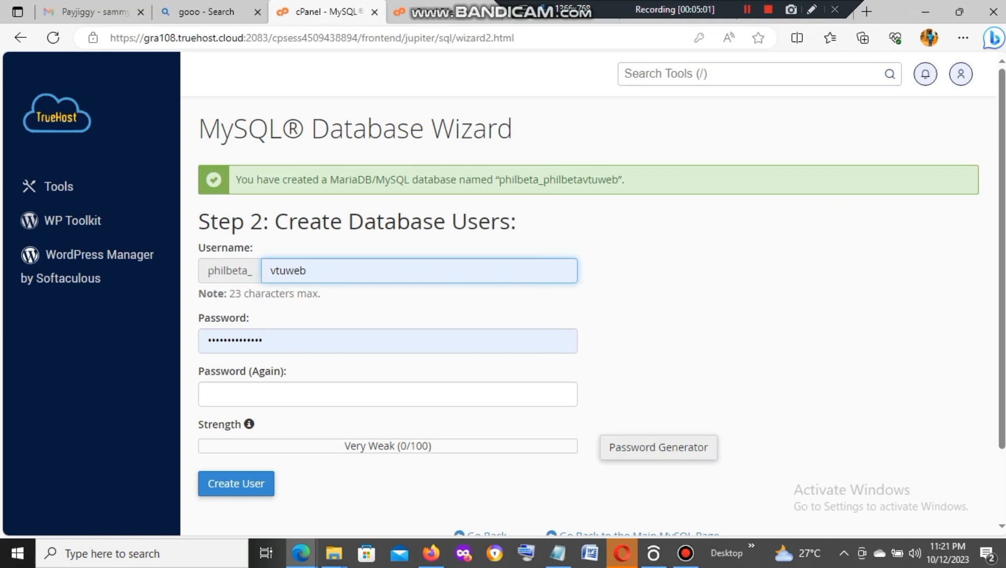
# - Fix the username, re-enter the password, and create user philbeta_philbetavtuweb
pyautogui.write('p')
pyautogui.press('BackSpace')
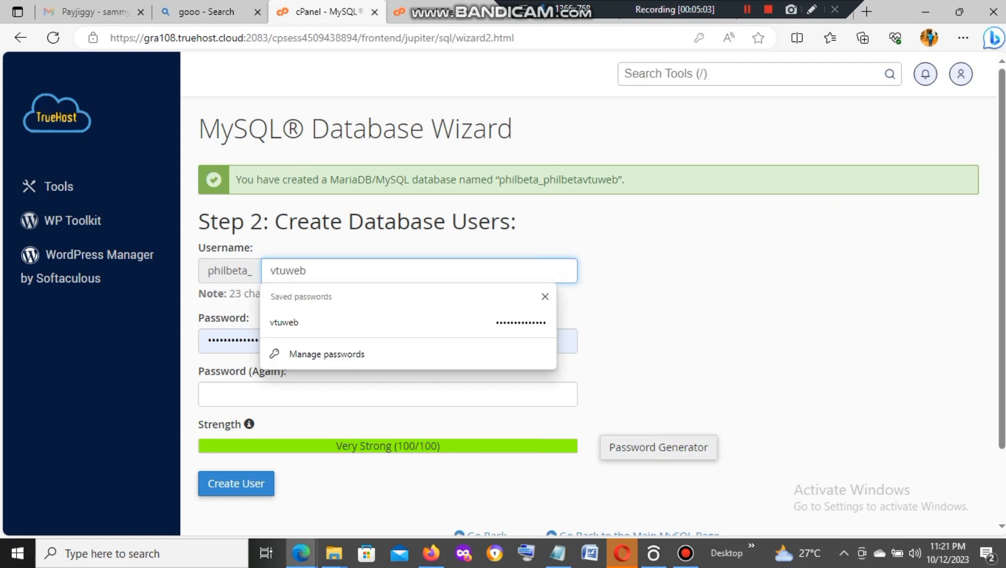
pyautogui.click(269, 271)
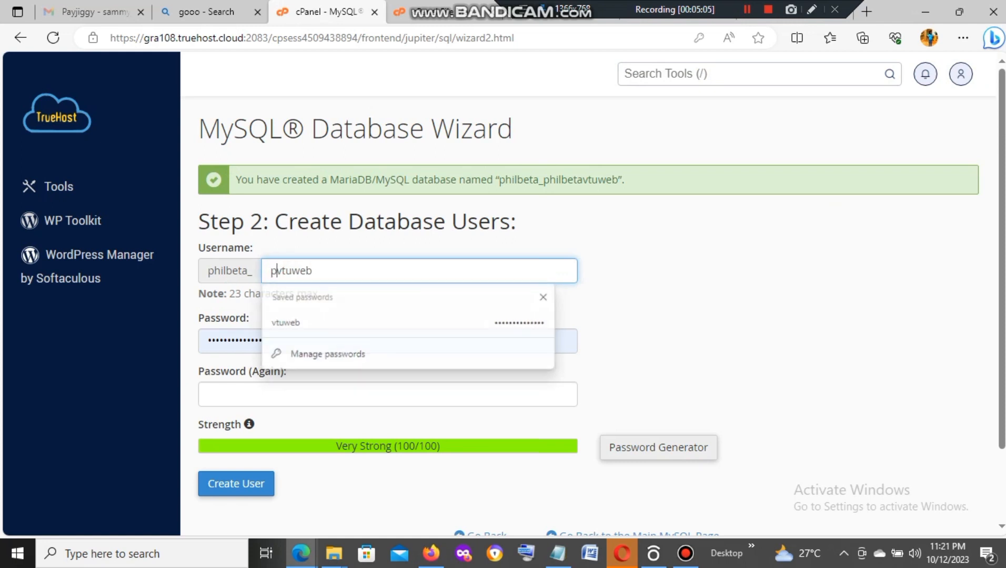
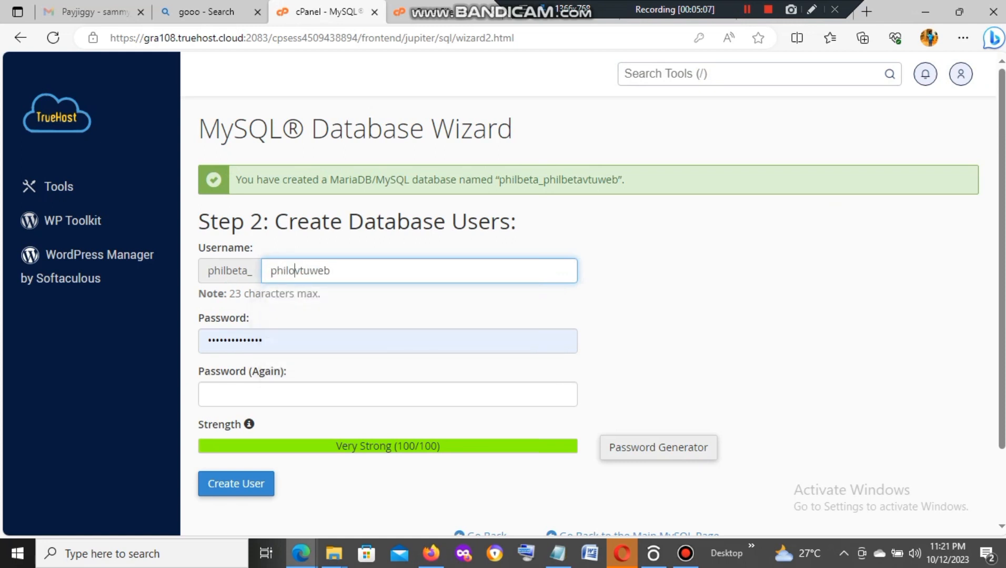
pyautogui.doubleClick(279, 336)
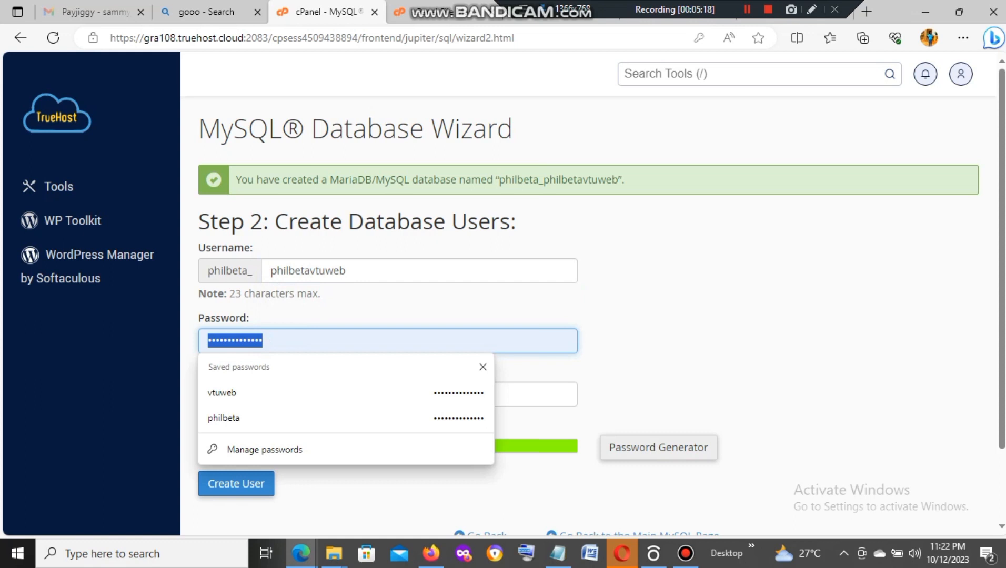
pyautogui.press('BackSpace')
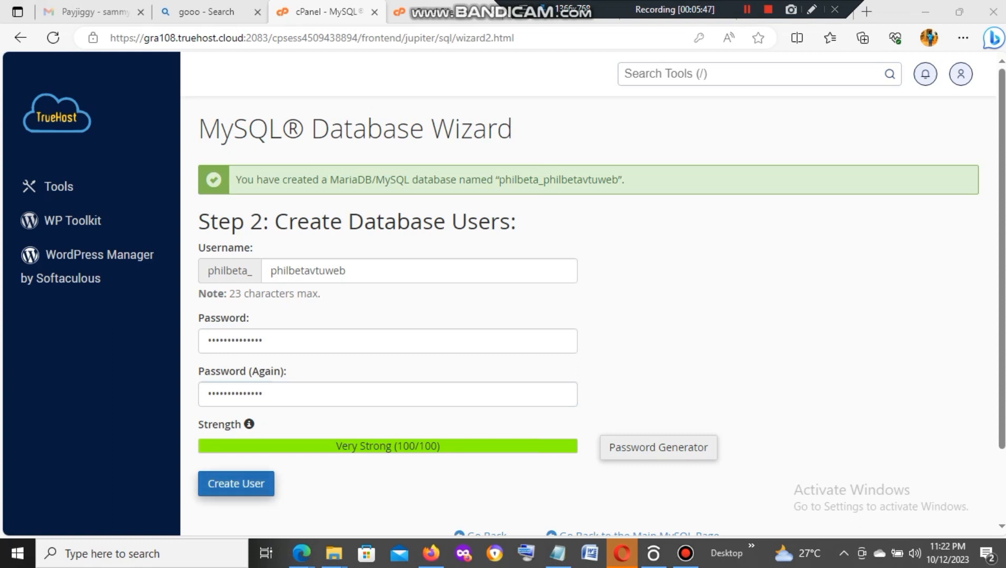
pyautogui.click(266, 482)
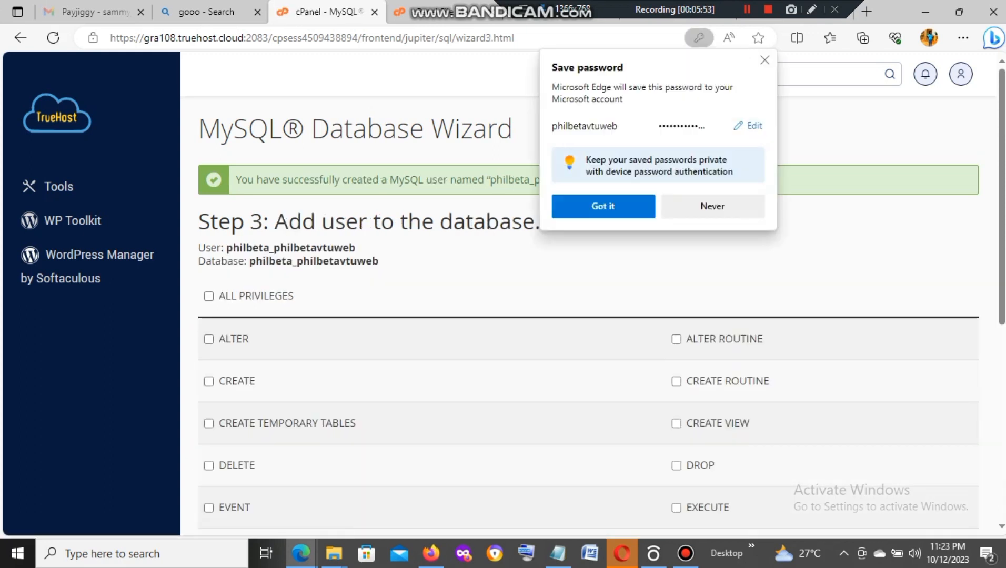
# - Decline the browser's password save and copy the User and Database lines
pyautogui.click(712, 206)
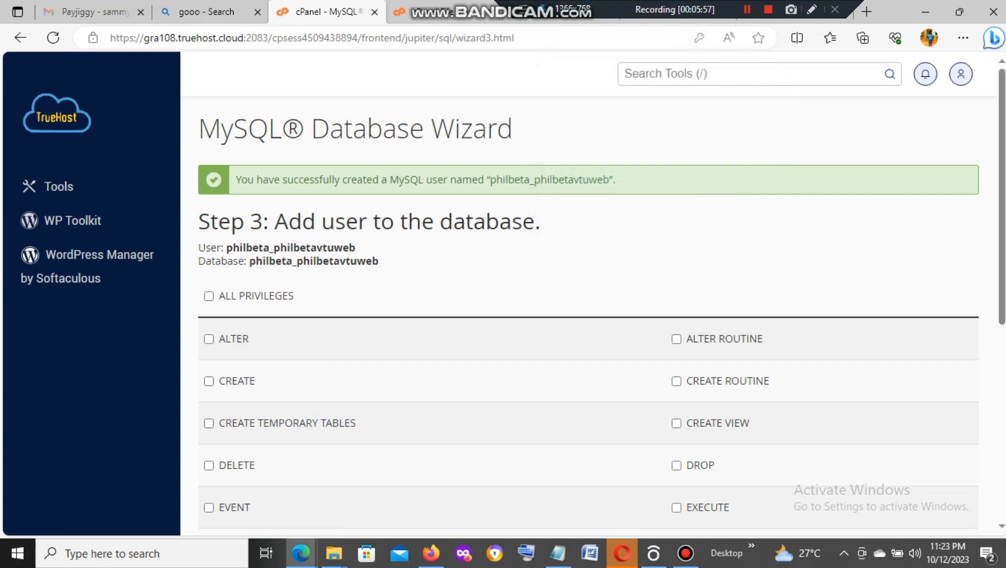
pyautogui.moveTo(226, 247); pyautogui.dragTo(270, 247)
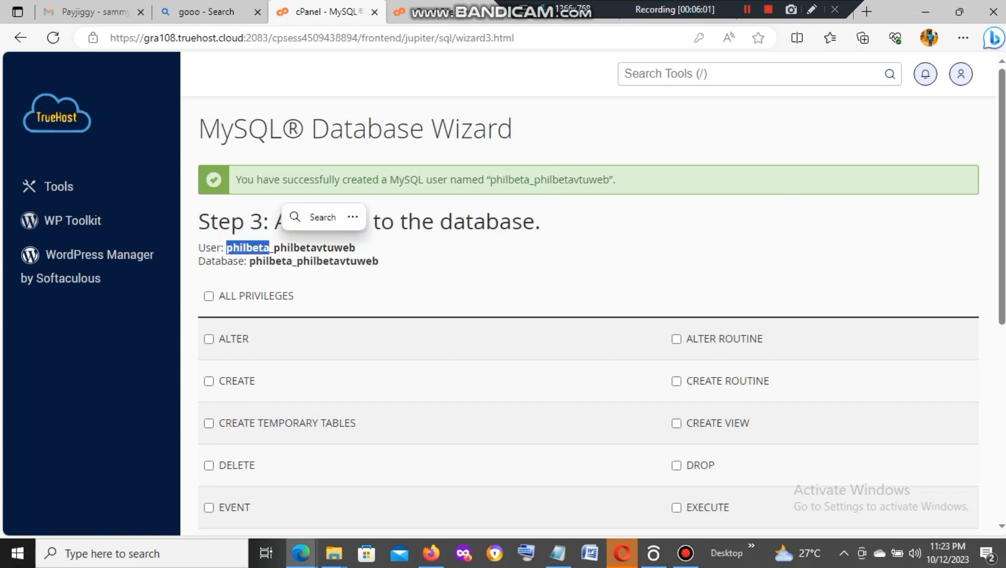
pyautogui.moveTo(199, 247); pyautogui.dragTo(379, 262)
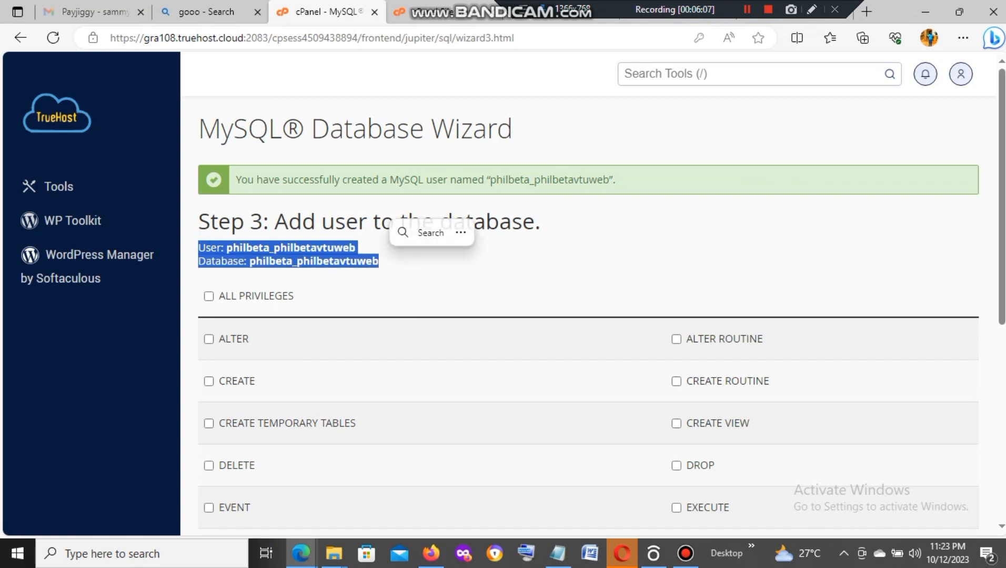
pyautogui.rightClick(355, 261)
pyautogui.click(375, 272)
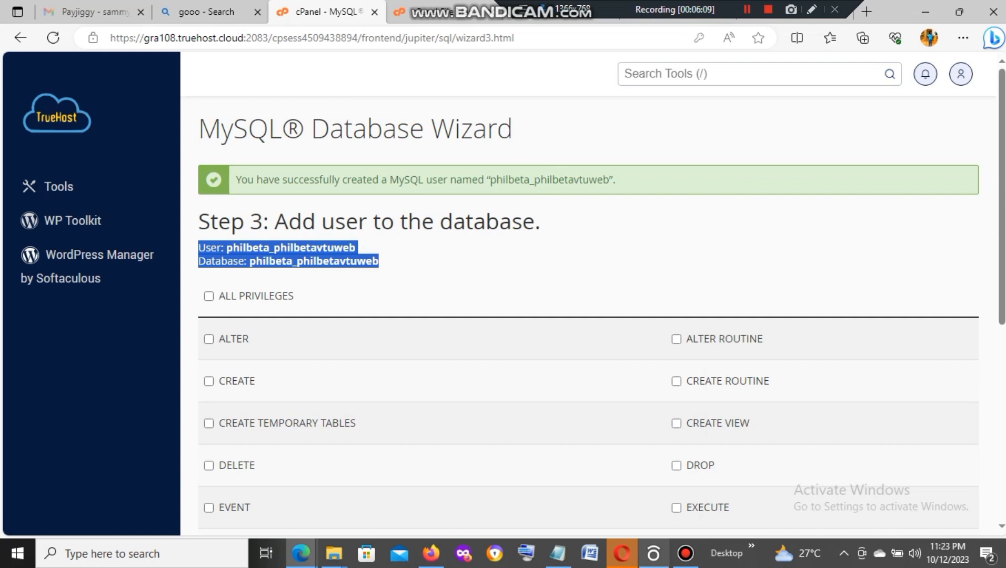
# - Paste the User and Database lines over the old URL in the Notepad note
pyautogui.click(558, 553)
pyautogui.doubleClick(283, 328)
pyautogui.doubleClick(282, 330)
pyautogui.click(283, 329)
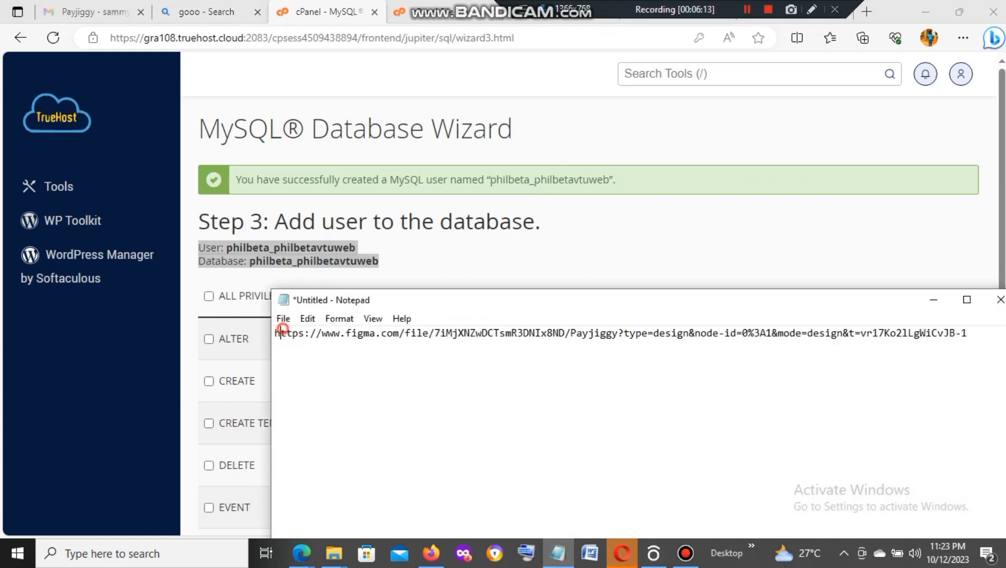
pyautogui.doubleClick(283, 330)
pyautogui.press('BackSpace')
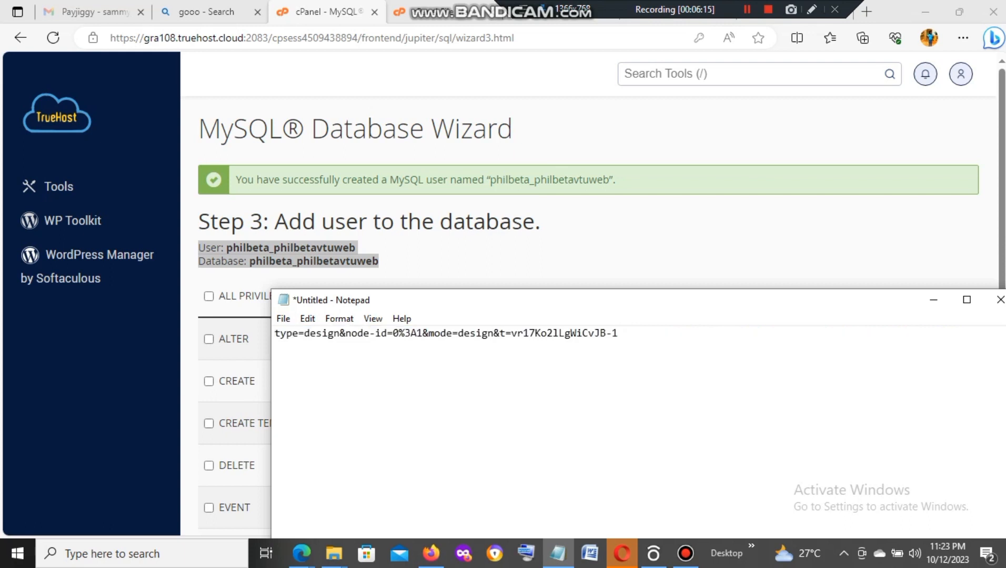
pyautogui.doubleClick(283, 334)
pyautogui.click(283, 334)
pyautogui.doubleClick(283, 334)
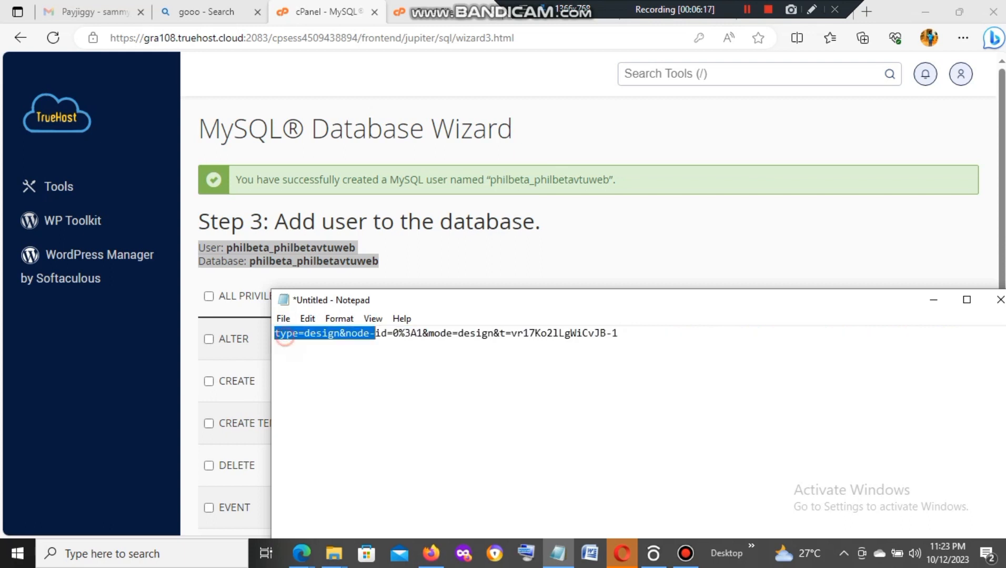
pyautogui.moveTo(643, 336); pyautogui.dragTo(275, 333)
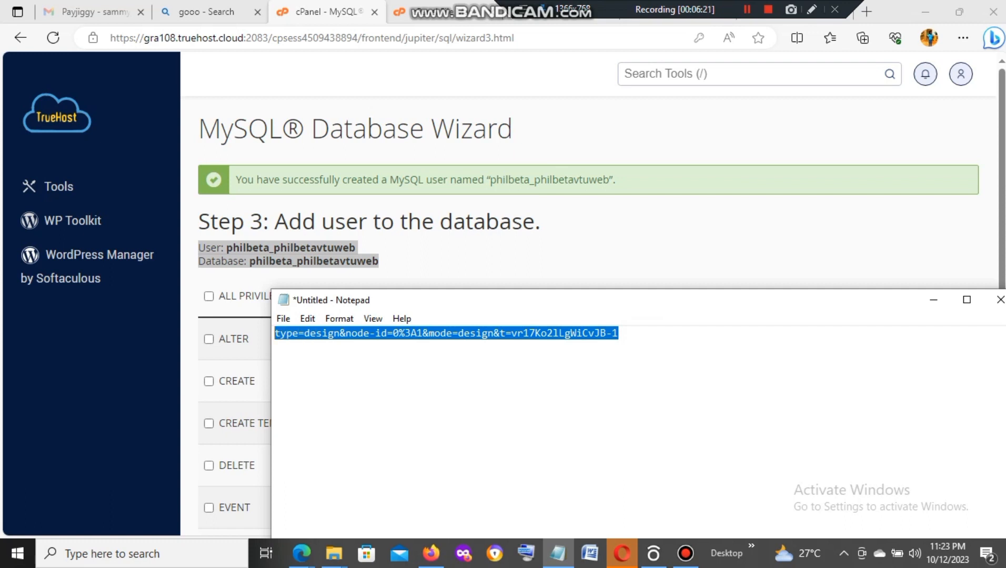
pyautogui.hotkey('ctrl', 'v')
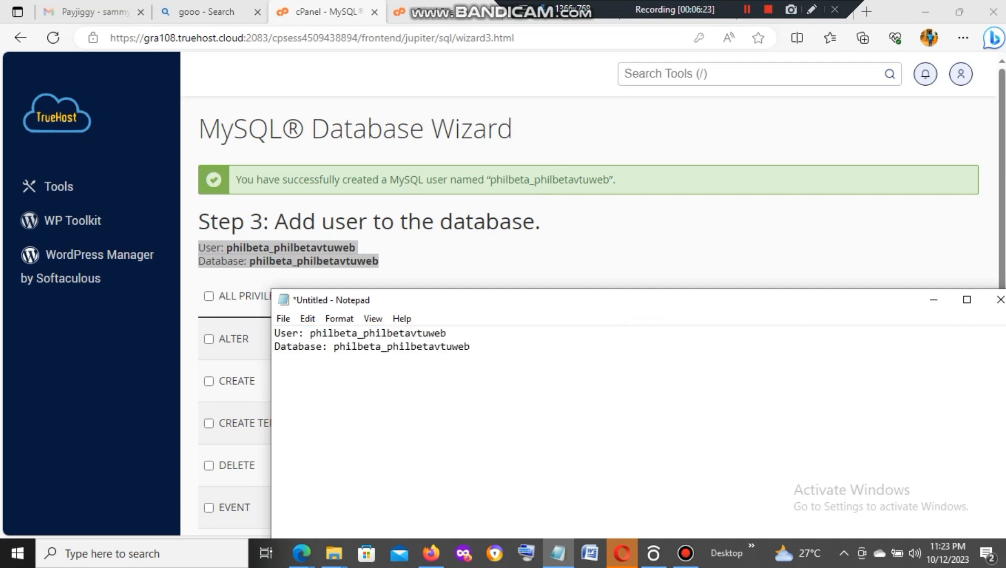
# - Add a 'password:' label to the note and return to the wizard
pyautogui.write('password')
pyautogui.press('Return')
pyautogui.write(';')
pyautogui.press('BackSpace')
pyautogui.press('BackSpace')
pyautogui.write(':')
pyautogui.click(585, 244)
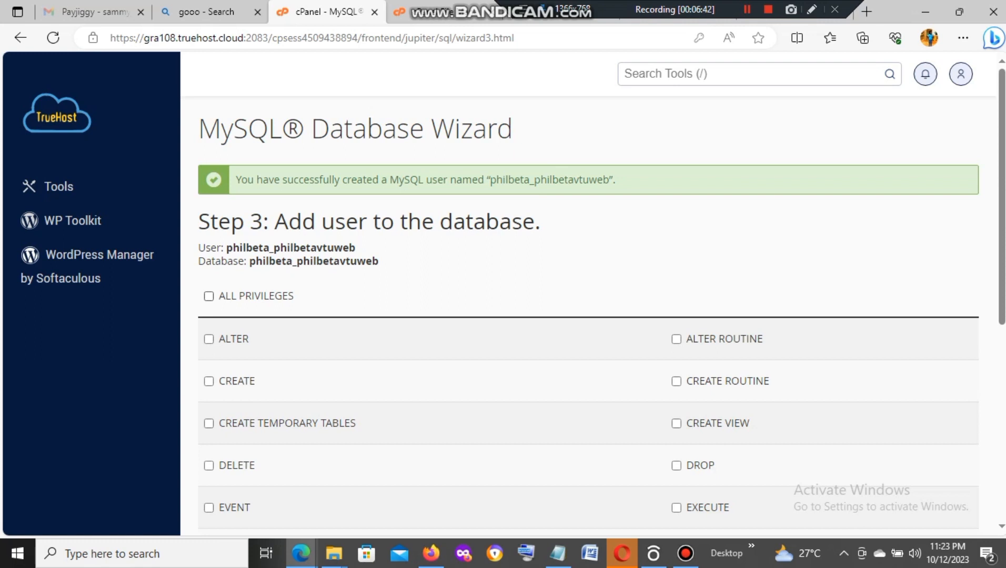
# - Grant philbeta_philbetavtuweb ALL PRIVILEGES on the database and finish the wizard
pyautogui.click(208, 296)
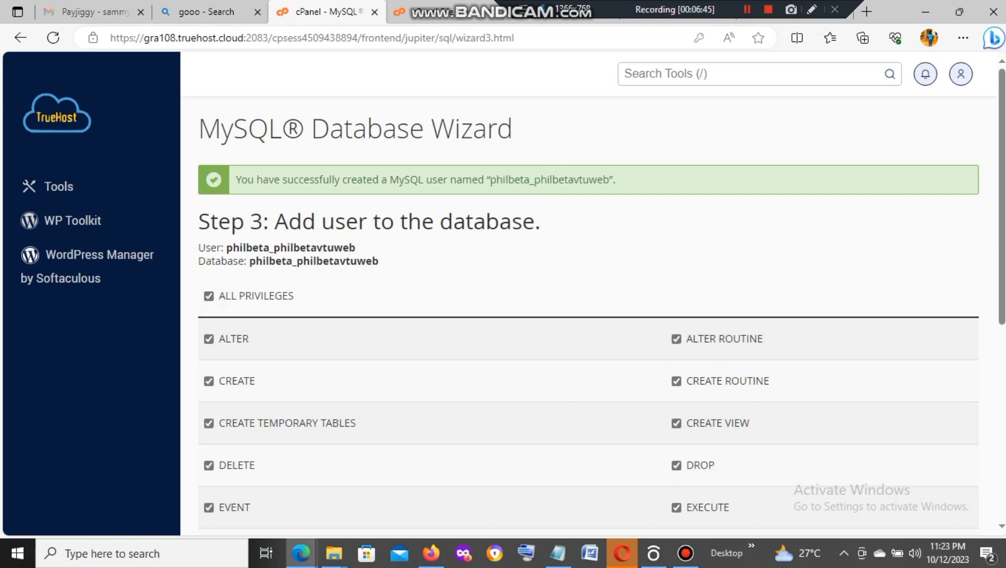
pyautogui.scroll(-7, 602, 302)
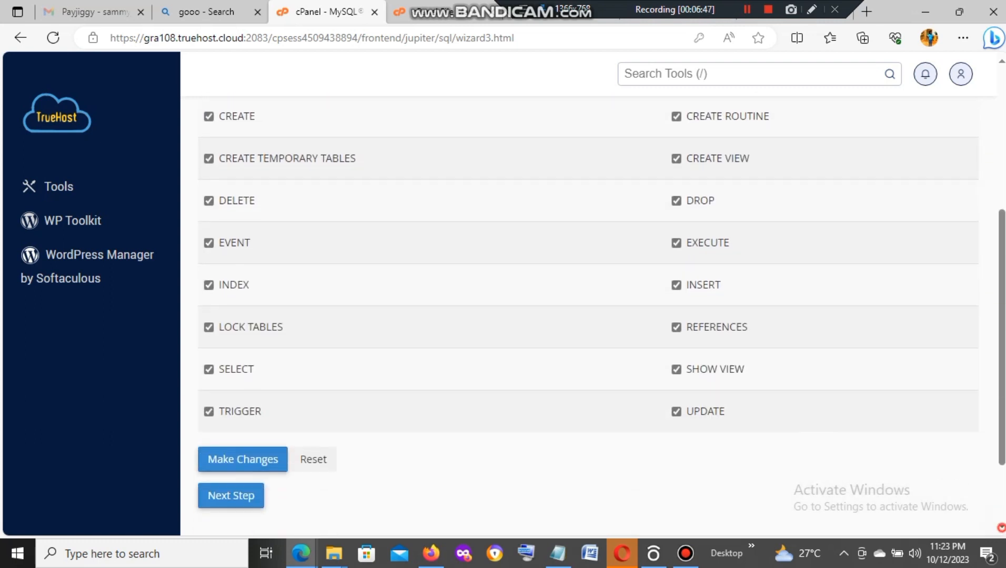
pyautogui.click(230, 397)
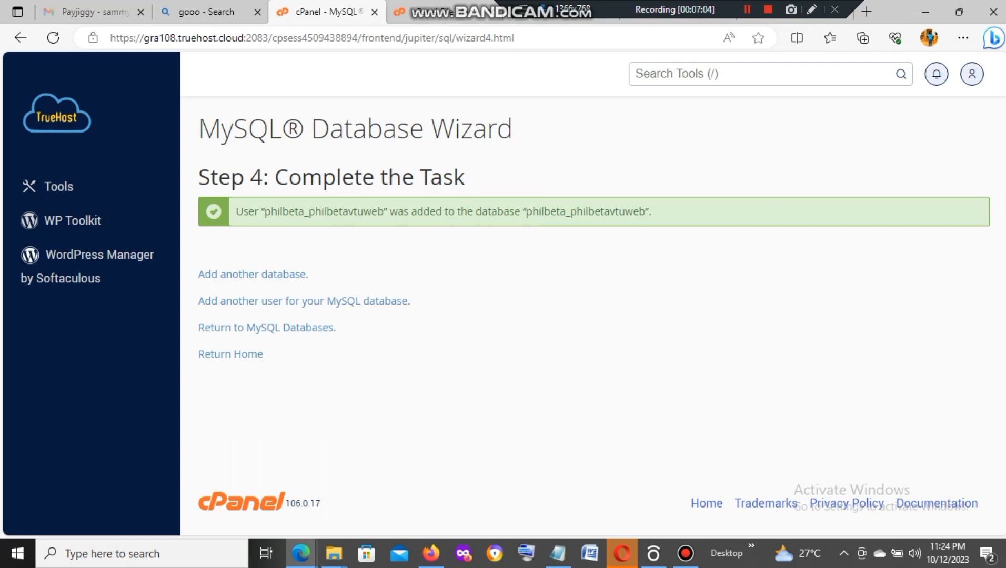
# - Confirm createnaija.zip reached 100% and go back to the philbetavtu folder listing
pyautogui.click(438, 13)
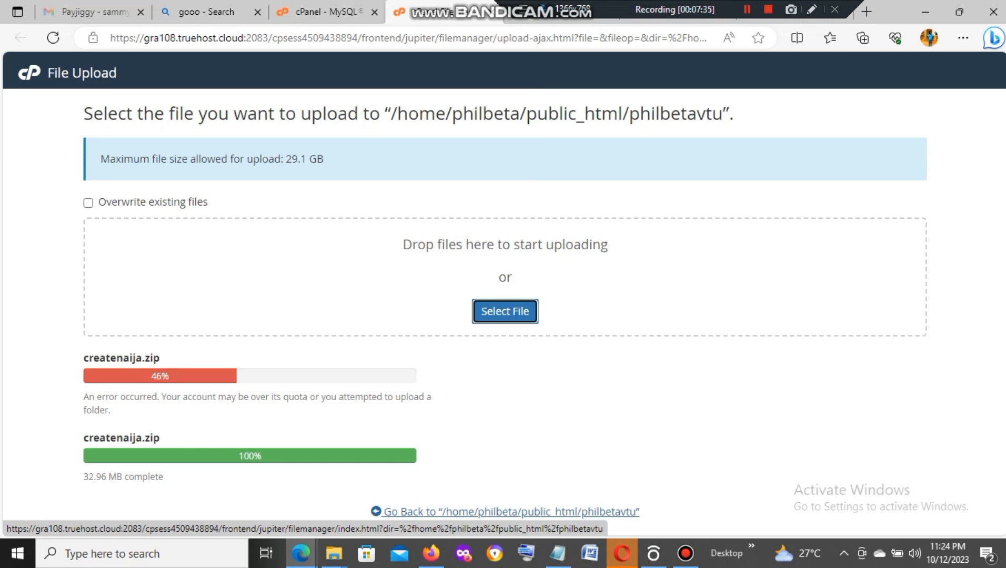
pyautogui.click(547, 509)
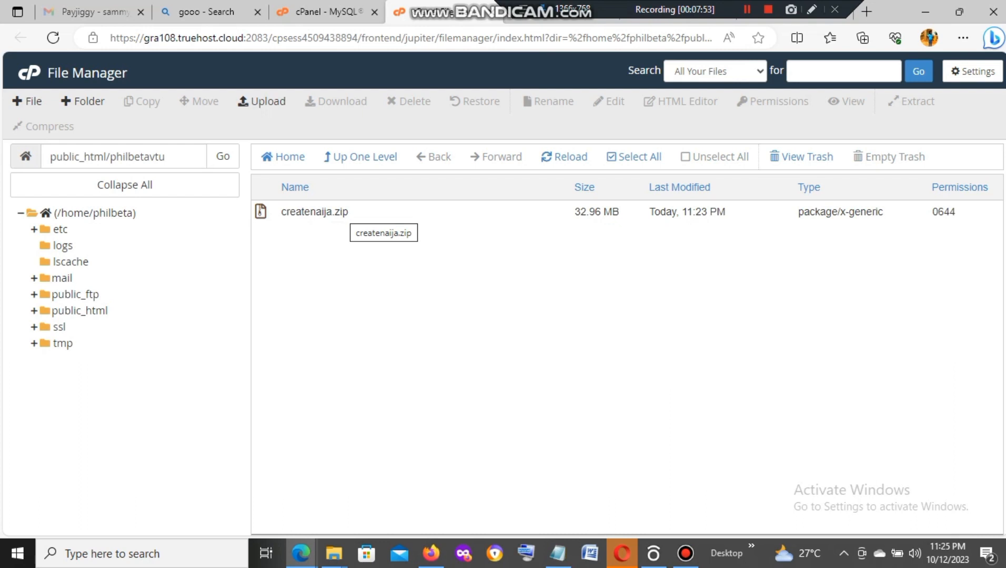
# - Extract createnaija.zip into the philbetavtu folder and reload the listing to show api, core, webhook and the other contents
pyautogui.rightClick(343, 214)
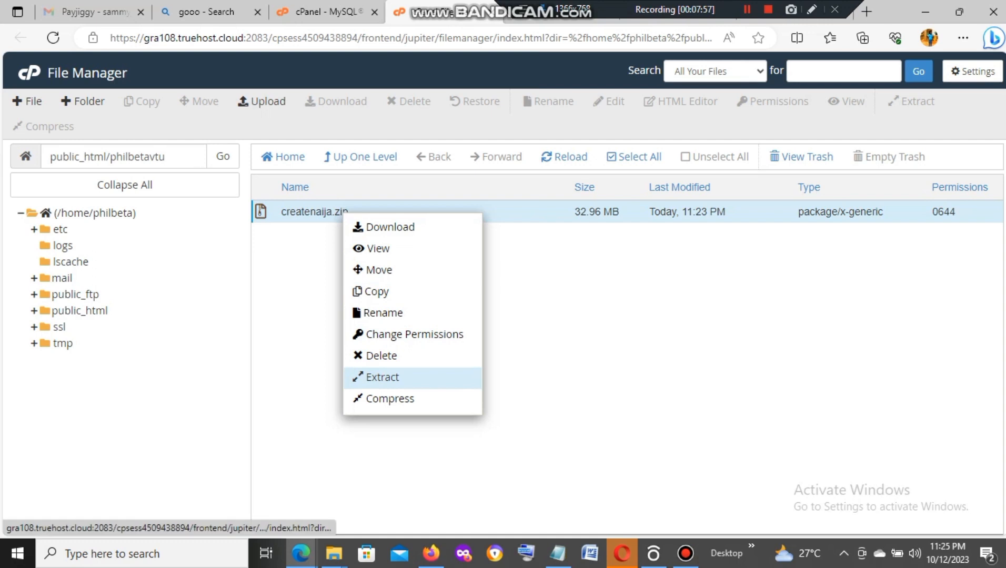
pyautogui.click(396, 375)
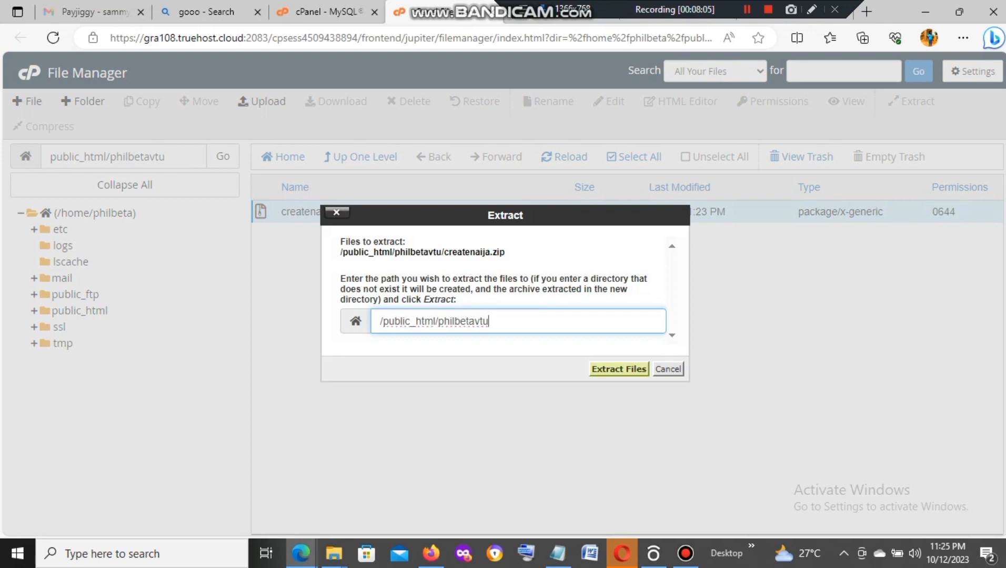
pyautogui.click(619, 368)
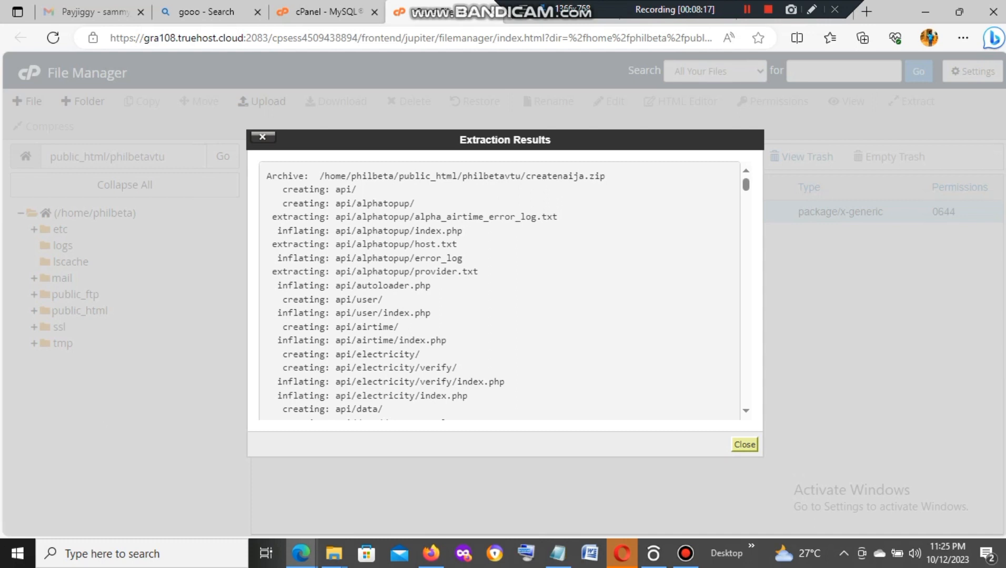
pyautogui.click(745, 445)
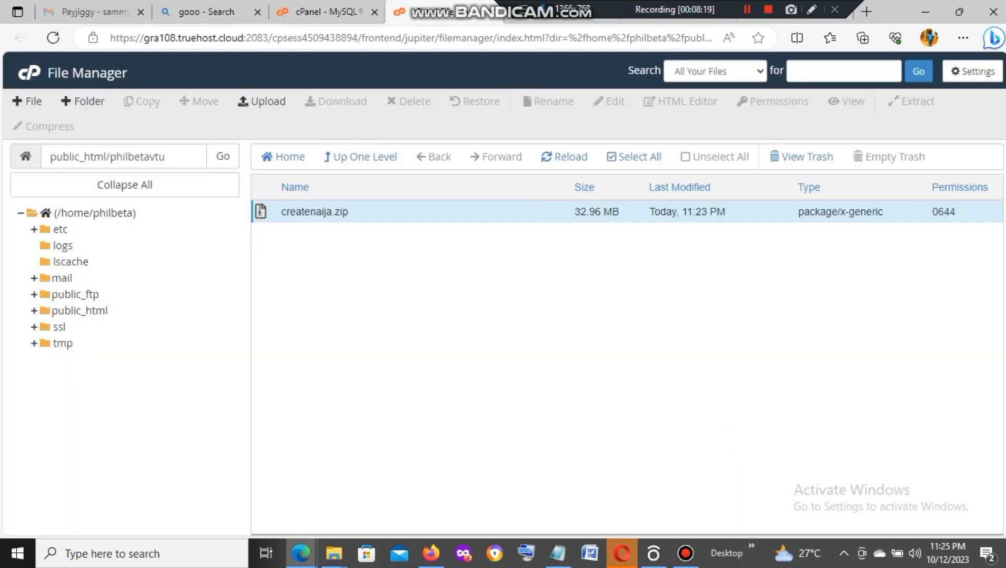
pyautogui.click(561, 157)
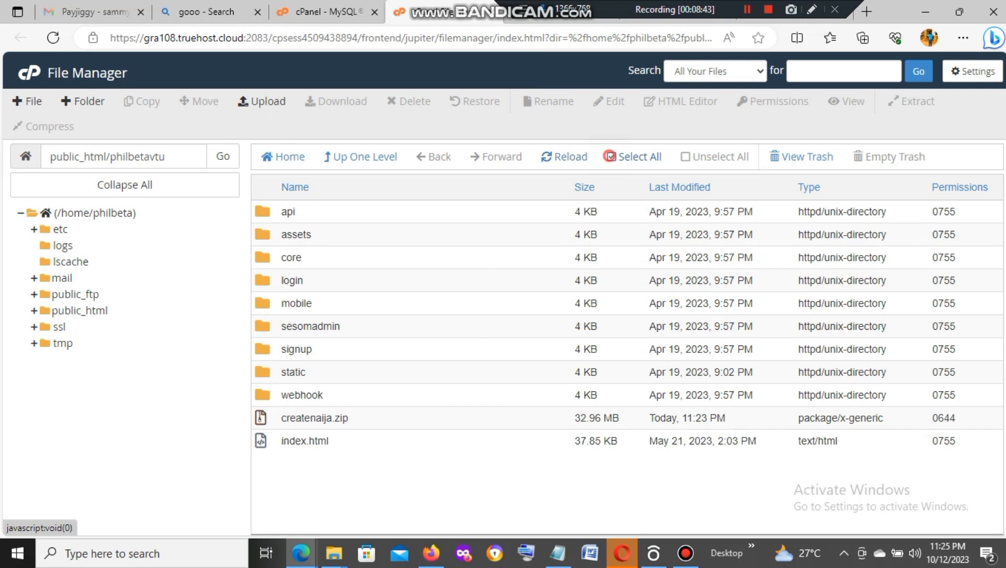
# - Move all extracted folders, index.html and createnaija.zip from philbetavtu into /public_html, then view public_html
pyautogui.click(611, 157)
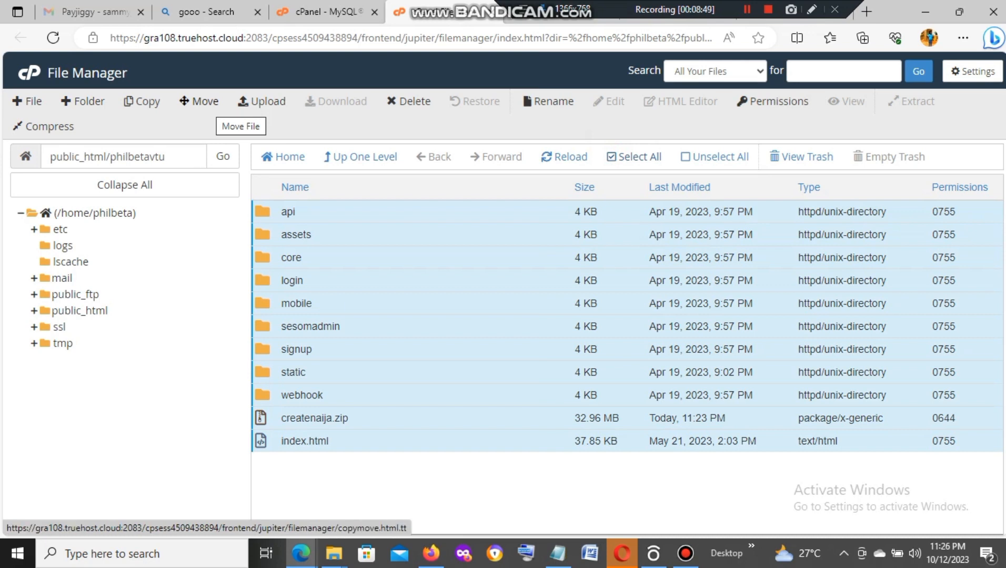
pyautogui.click(200, 101)
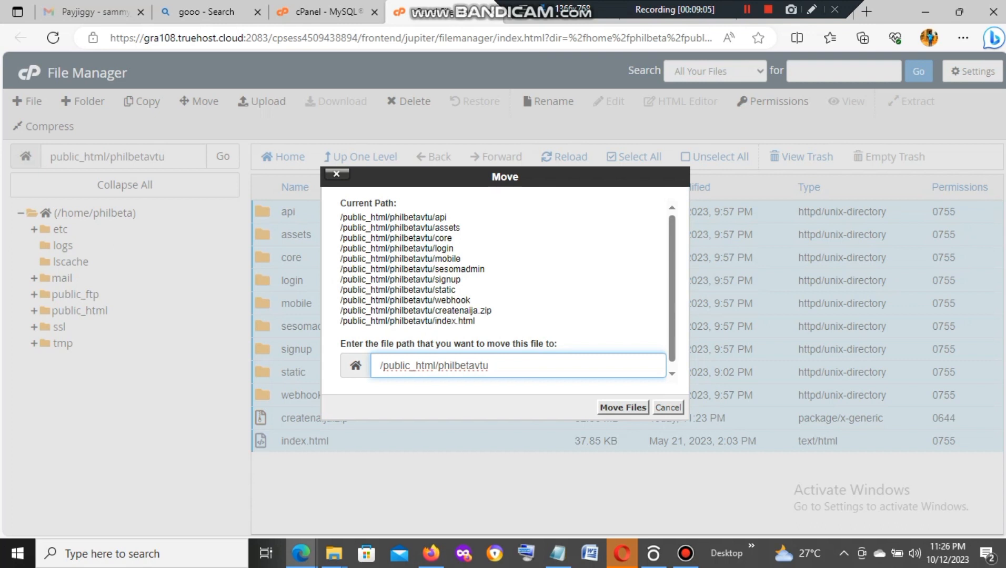
pyautogui.press('BackSpace')
pyautogui.press('BackSpace')
pyautogui.press('BackSpace')
pyautogui.press('BackSpace')
pyautogui.press('BackSpace')
pyautogui.press('BackSpace')
pyautogui.press('BackSpace')
pyautogui.press('BackSpace')
pyautogui.press('BackSpace')
pyautogui.press('BackSpace')
pyautogui.press('BackSpace')
pyautogui.click(623, 407)
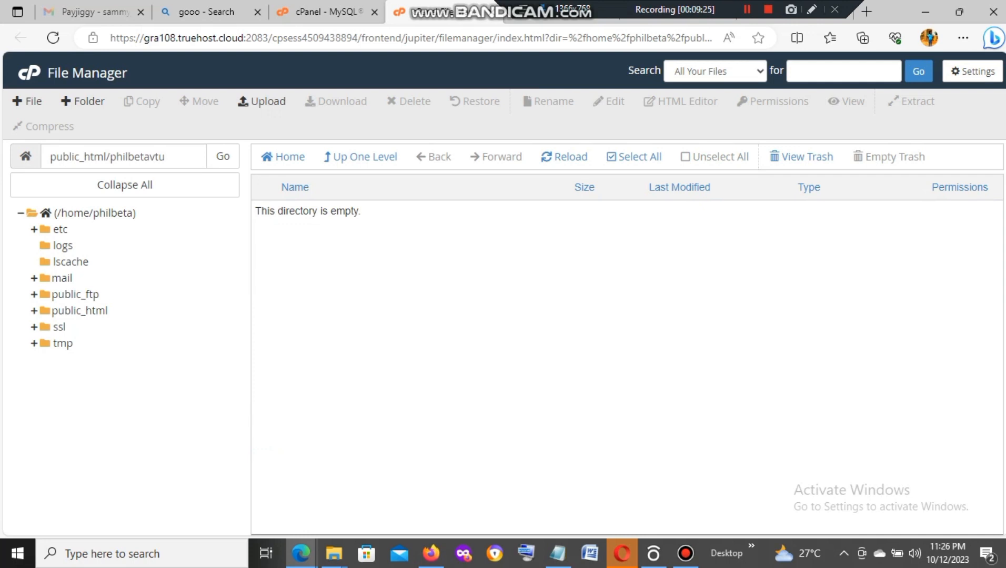
pyautogui.click(96, 309)
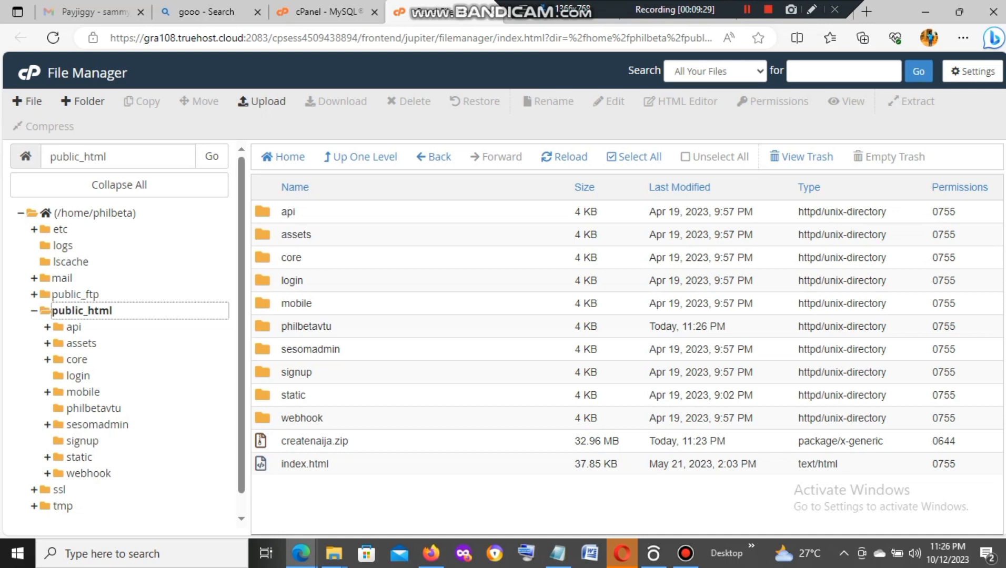
pyautogui.moveTo(625, 5); pyautogui.dragTo(707, 4)
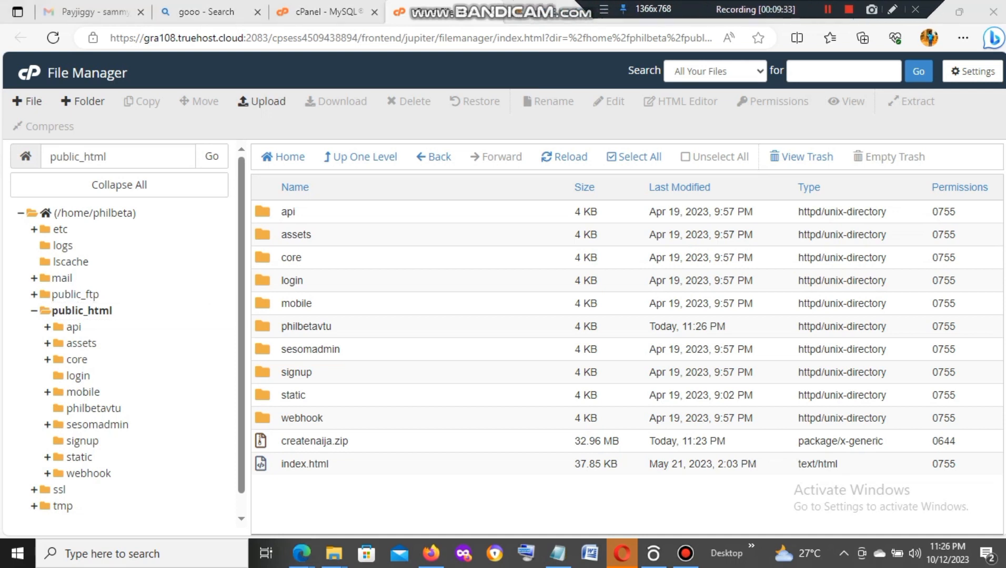
# - Load philbeta.com.ng in Edge and open the SesomTopup Login Now page, which returns HTTP ERROR 500
pyautogui.click(534, 11)
pyautogui.click(431, 35)
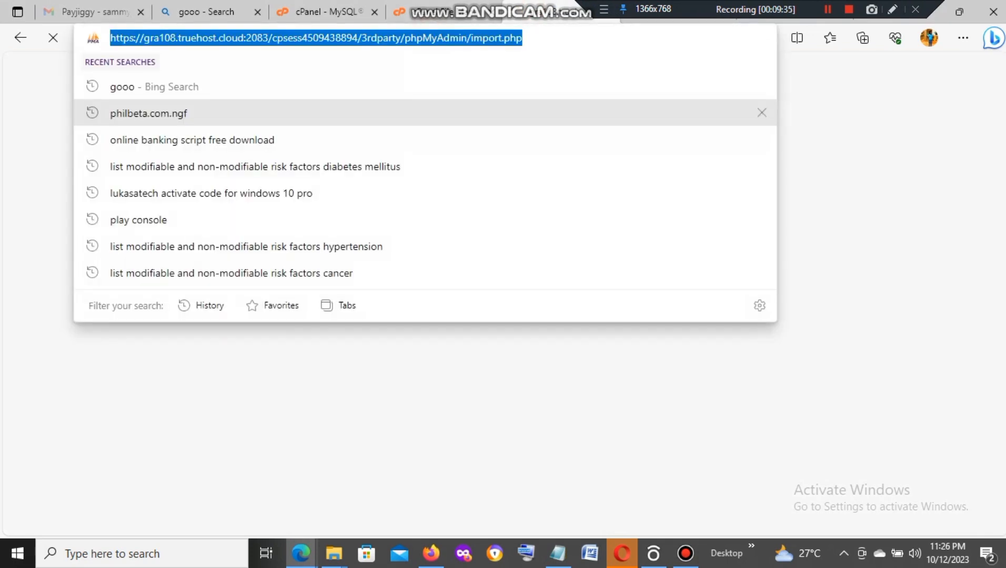
pyautogui.write('philbeta.com.ng')
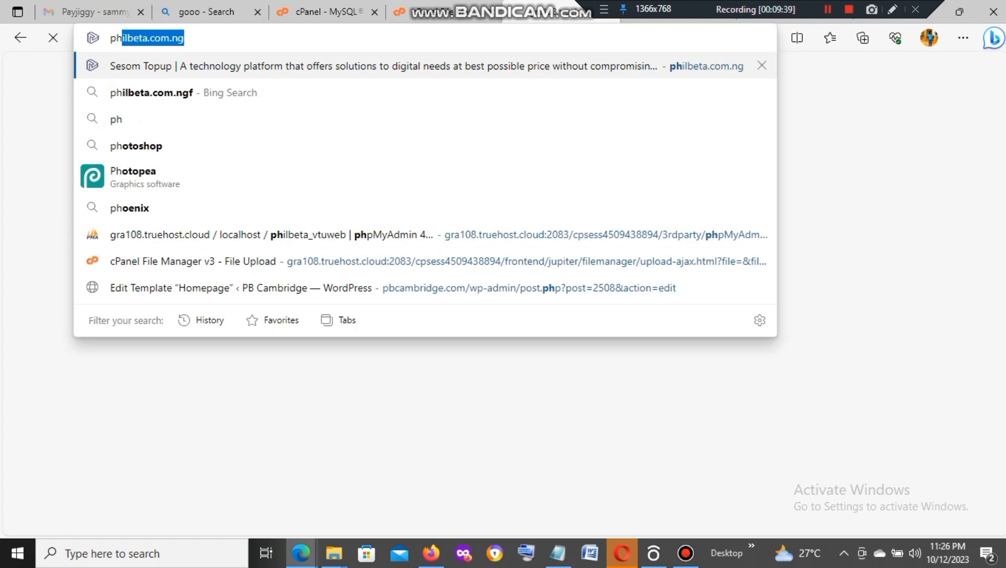
pyautogui.press('Return')
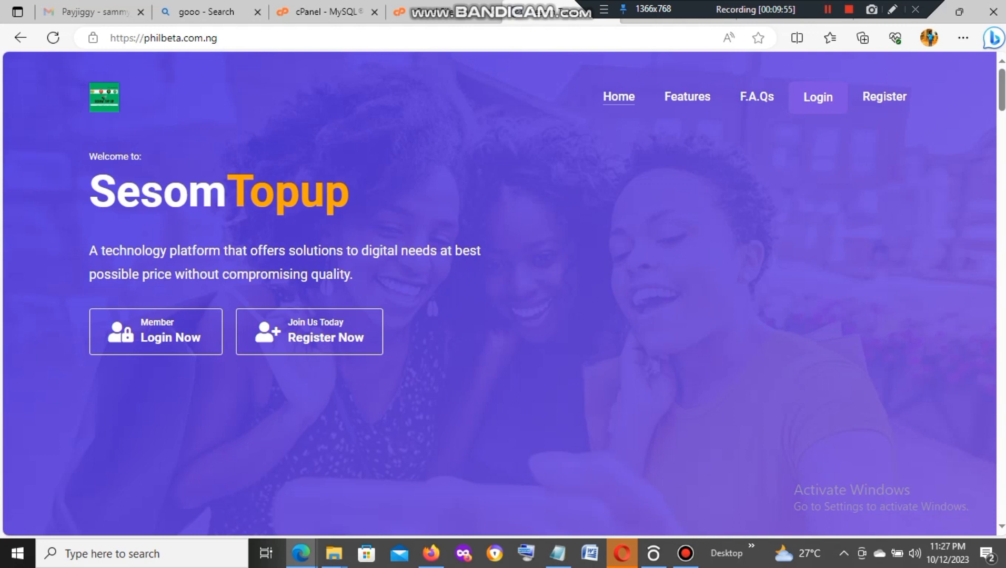
pyautogui.click(187, 332)
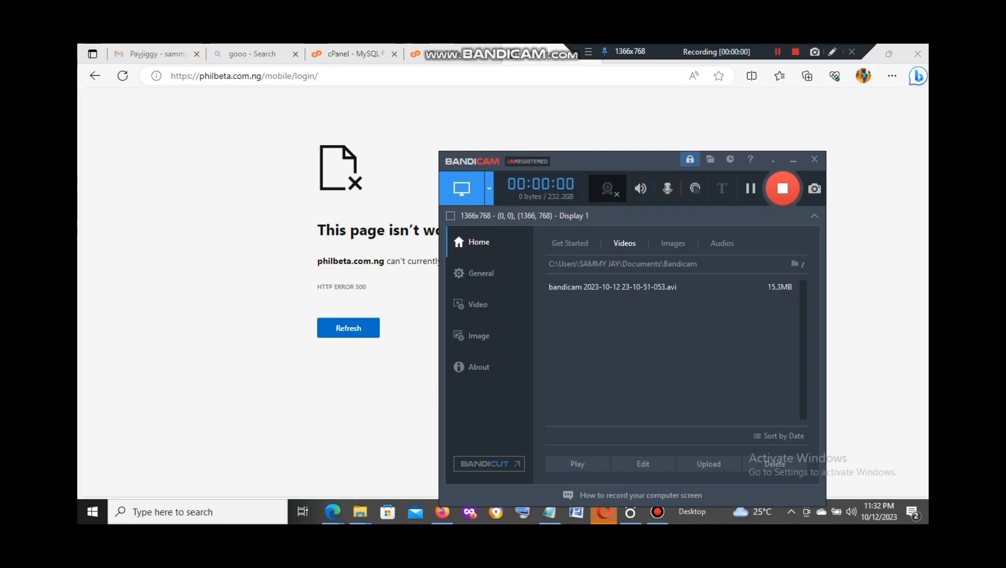
# - Bring up the saved database credentials notes and return to the cPanel File Manager tab
pyautogui.click(791, 161)
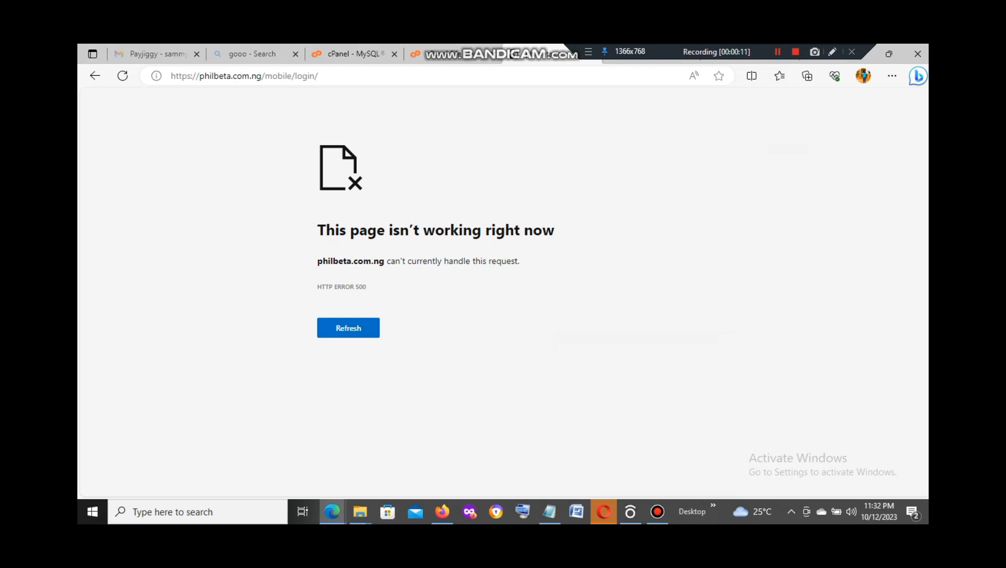
pyautogui.click(549, 511)
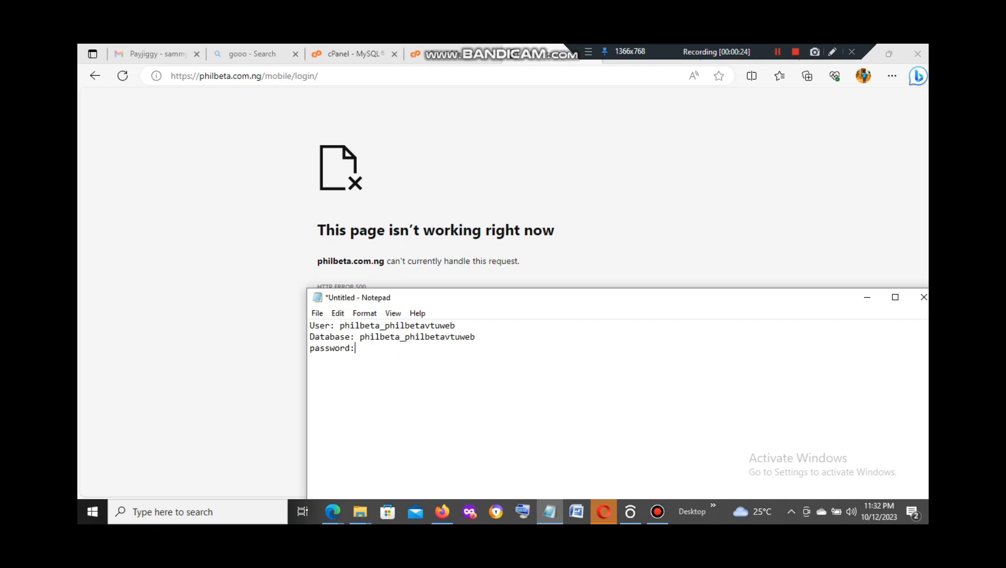
pyautogui.click(778, 52)
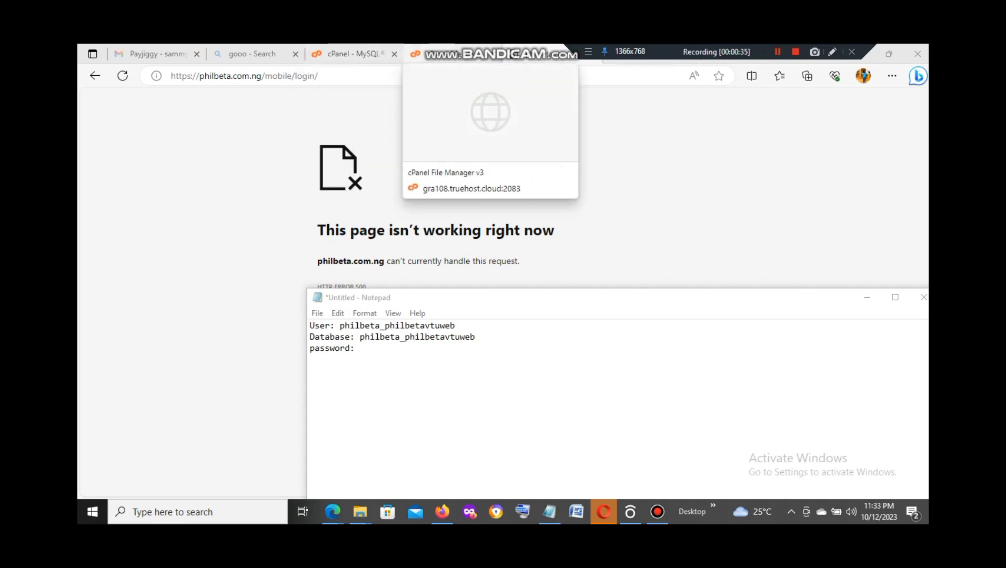
pyautogui.click(447, 53)
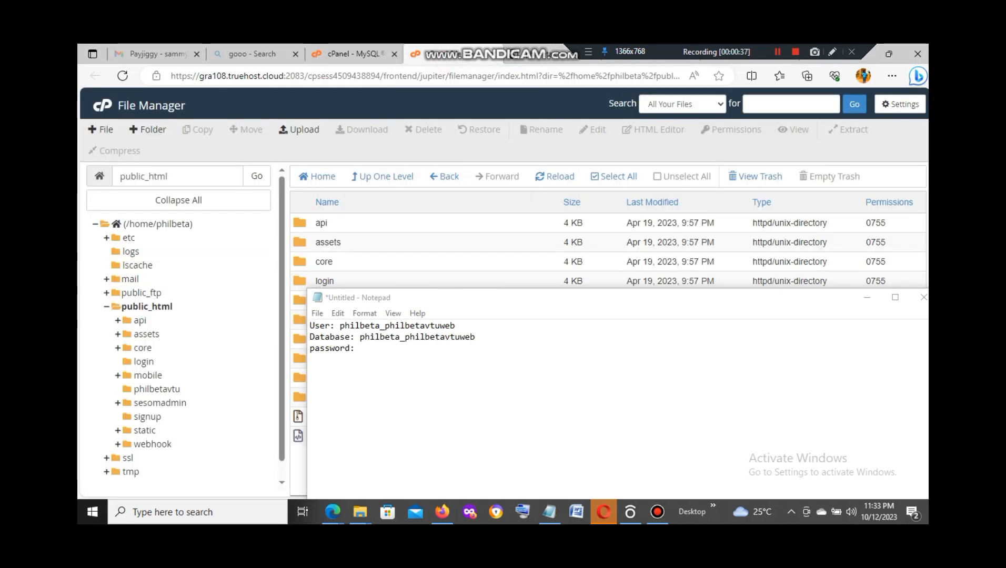
# - Open public_html/core/Models/Model.php in the cPanel code editor
pyautogui.click(867, 297)
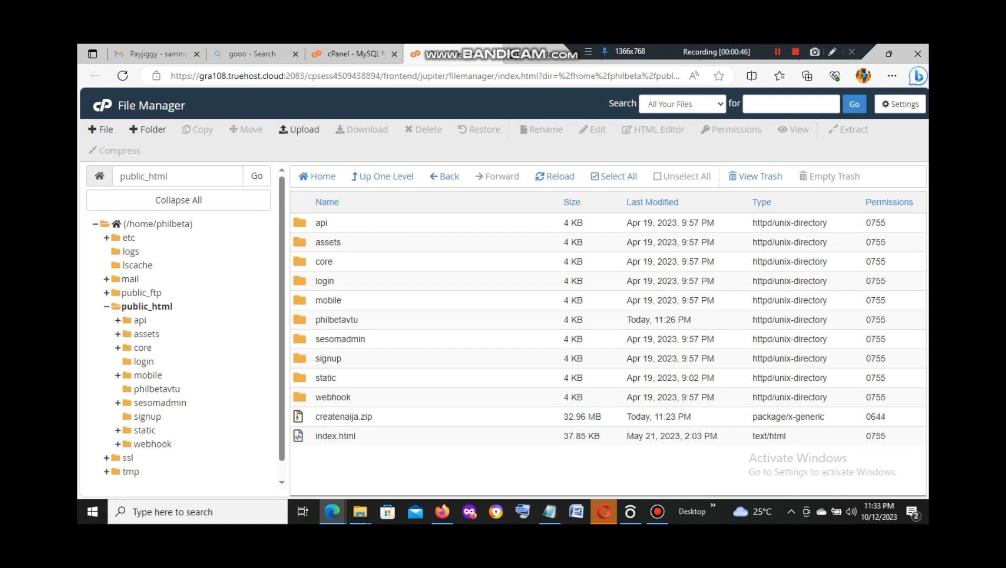
pyautogui.doubleClick(329, 261)
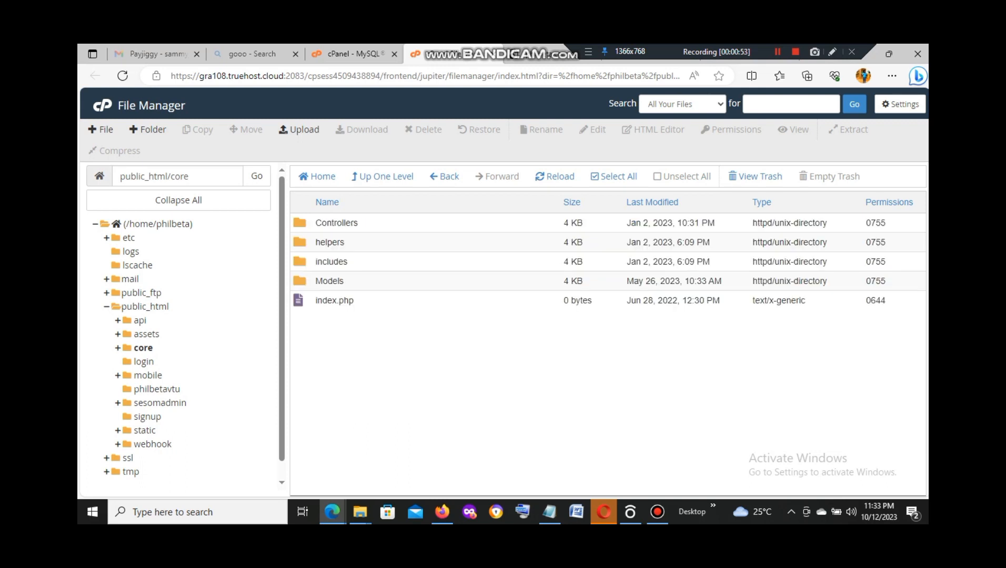
pyautogui.doubleClick(389, 275)
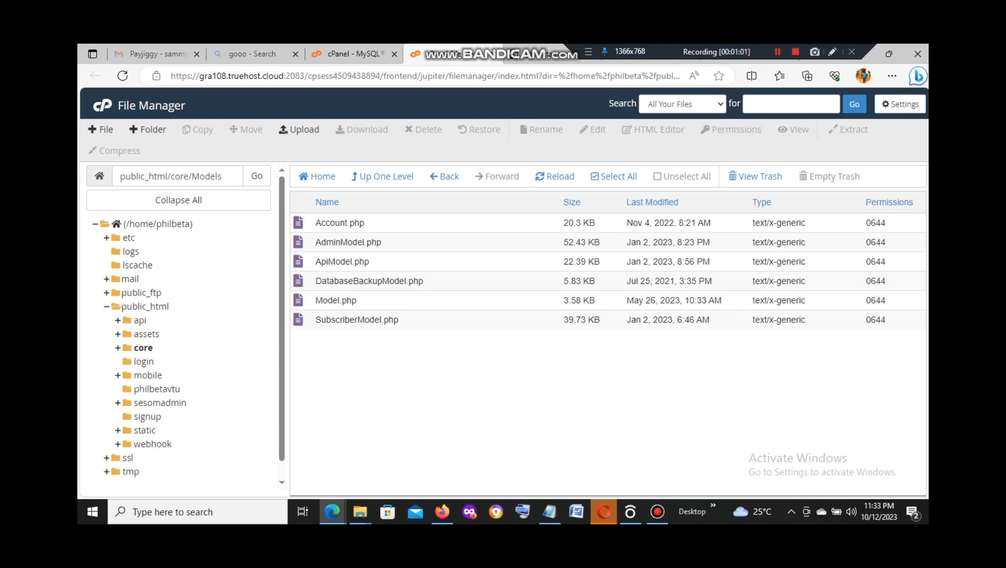
pyautogui.rightClick(375, 302)
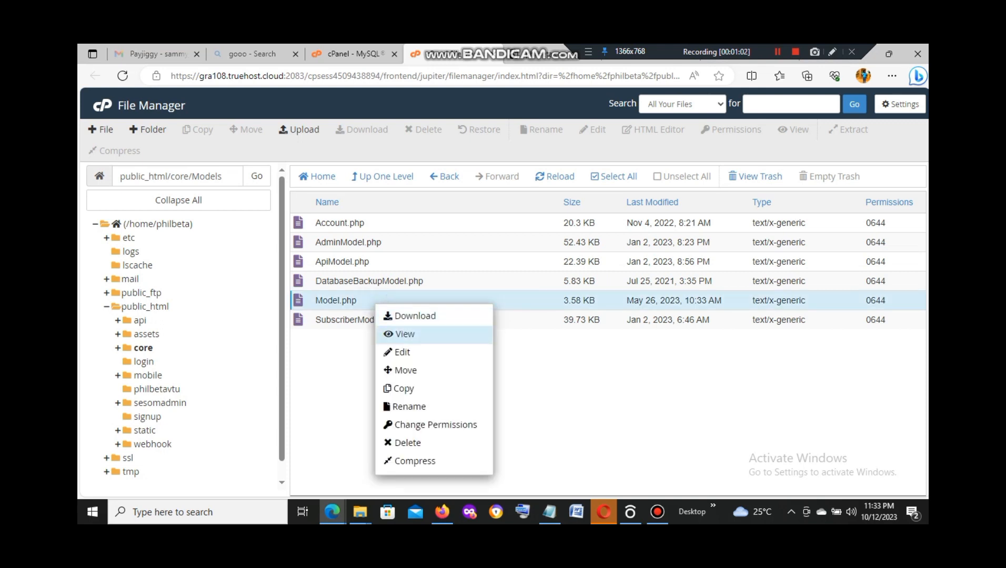
pyautogui.click(402, 352)
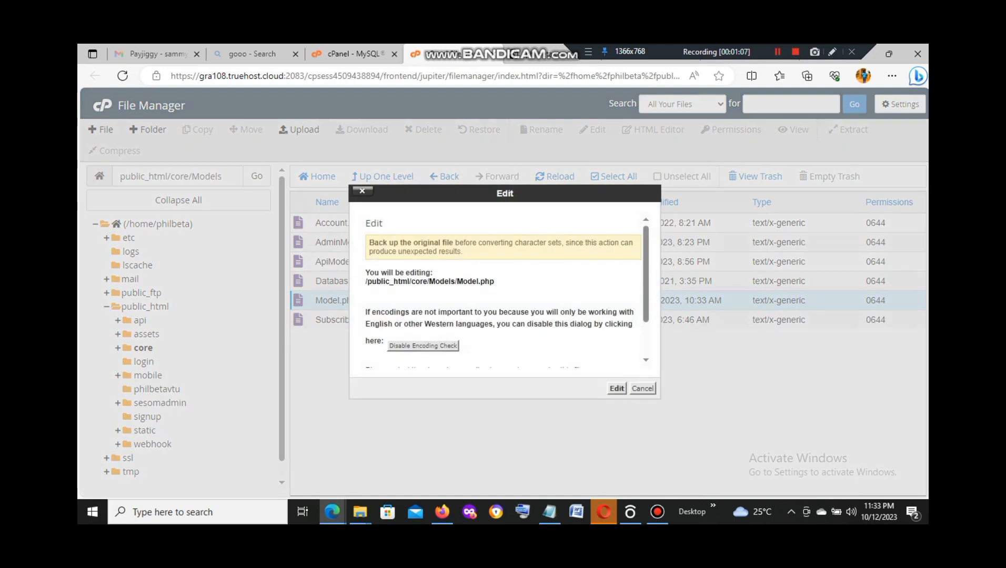
pyautogui.click(618, 390)
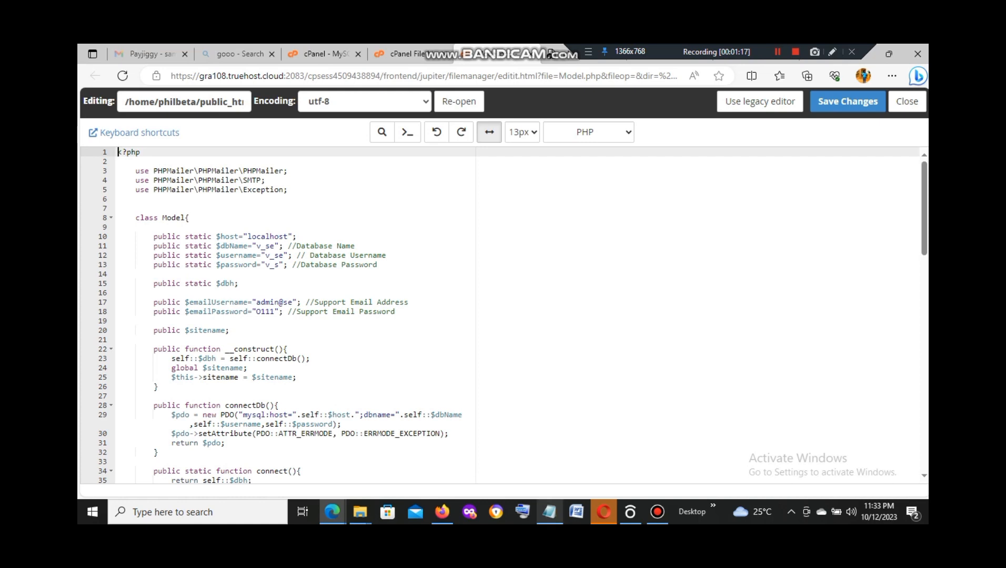
# - Copy the database name from the credentials notes into Model.php's database name on line 11
pyautogui.click(549, 512)
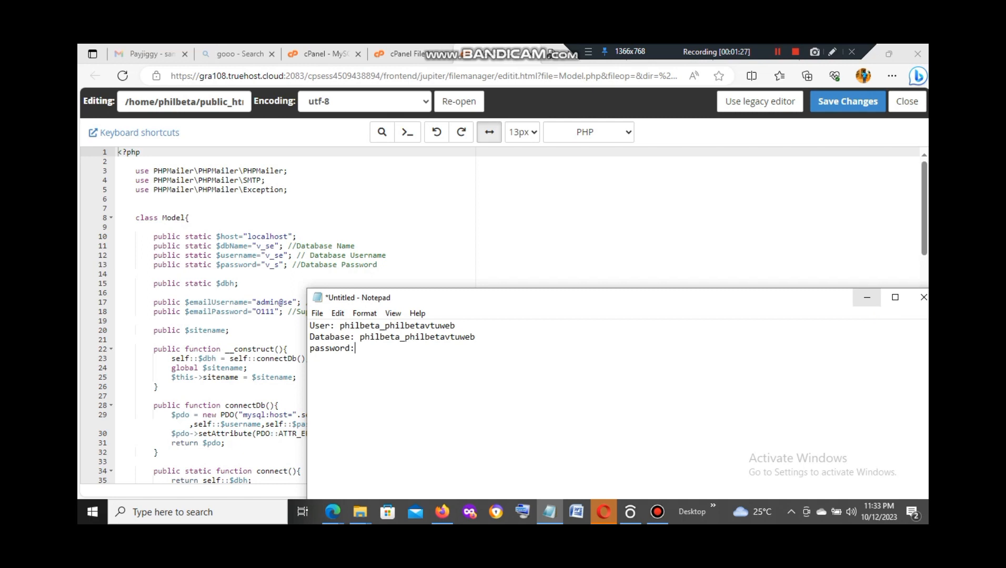
pyautogui.click(867, 298)
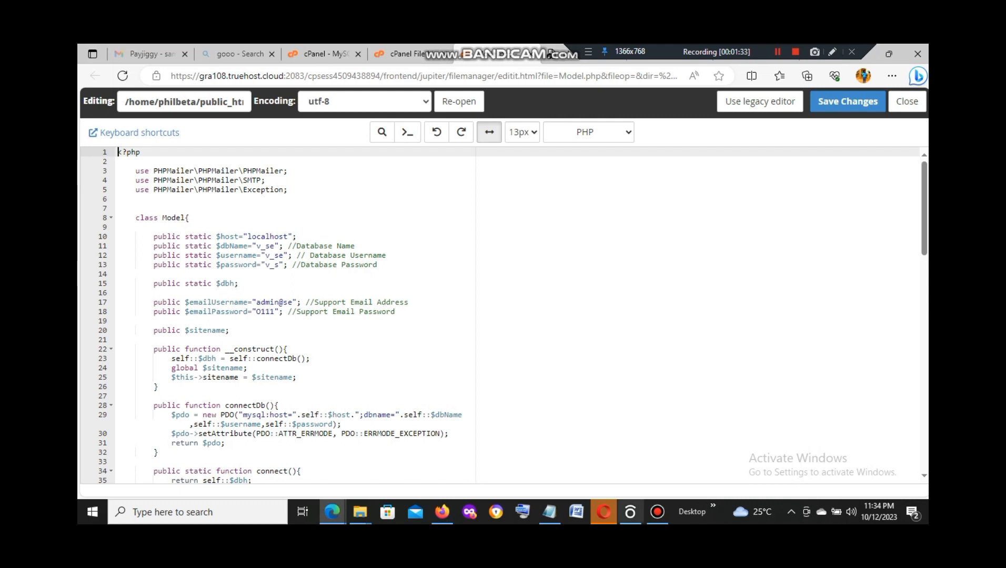
pyautogui.click(549, 512)
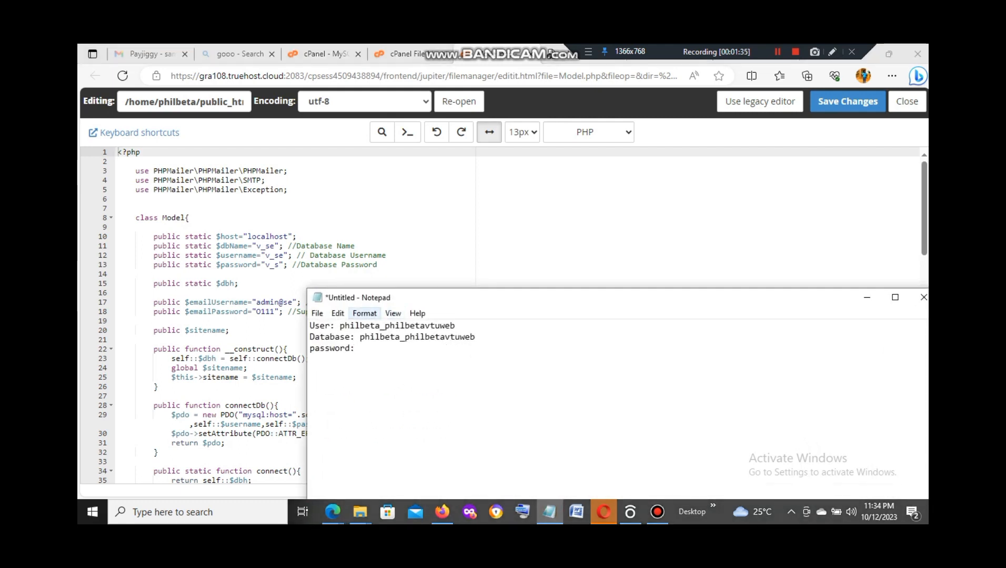
pyautogui.moveTo(339, 326); pyautogui.dragTo(456, 326)
pyautogui.click(447, 326)
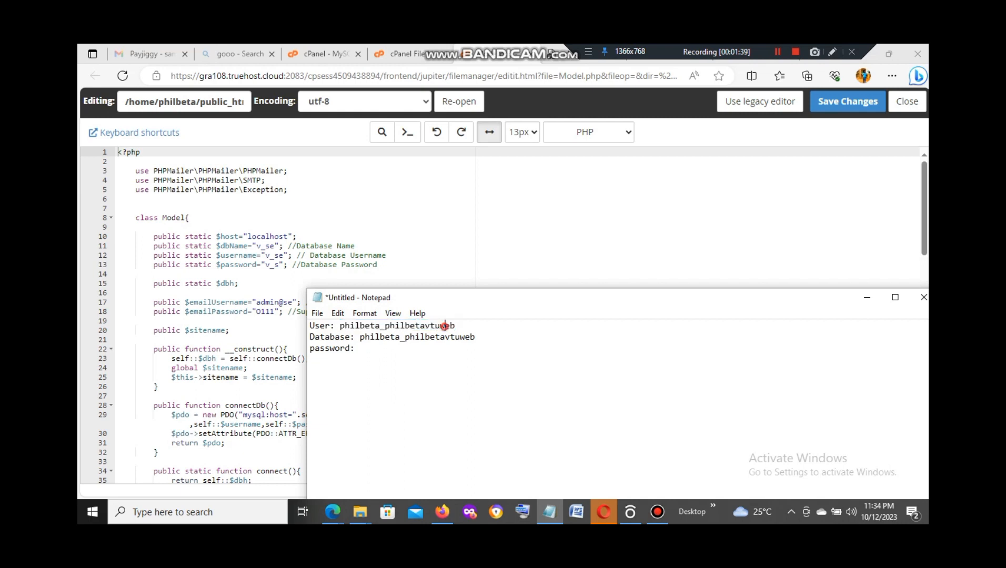
pyautogui.rightClick(446, 326)
pyautogui.click(339, 326)
pyautogui.moveTo(340, 326); pyautogui.dragTo(456, 326)
pyautogui.rightClick(446, 325)
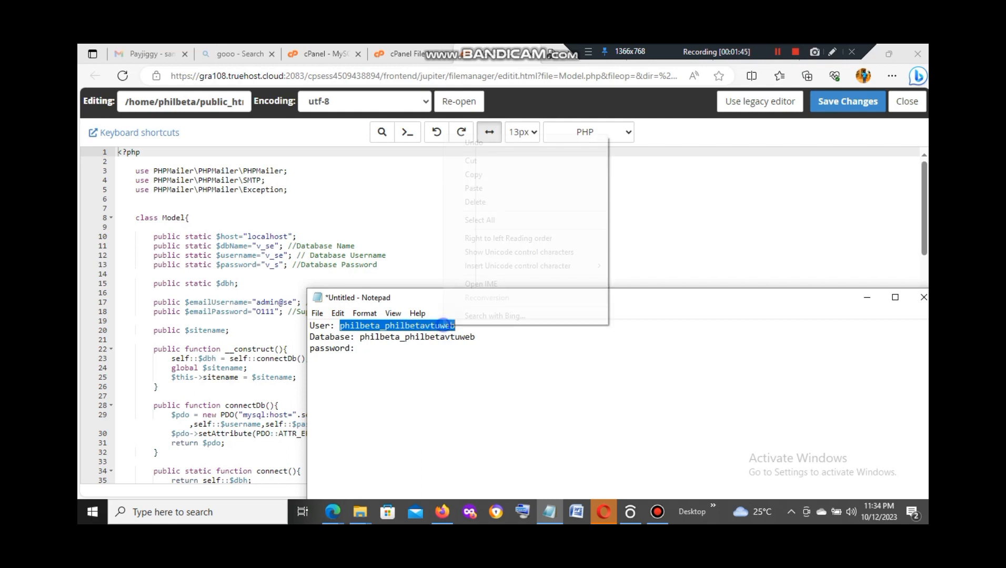
pyautogui.click(503, 173)
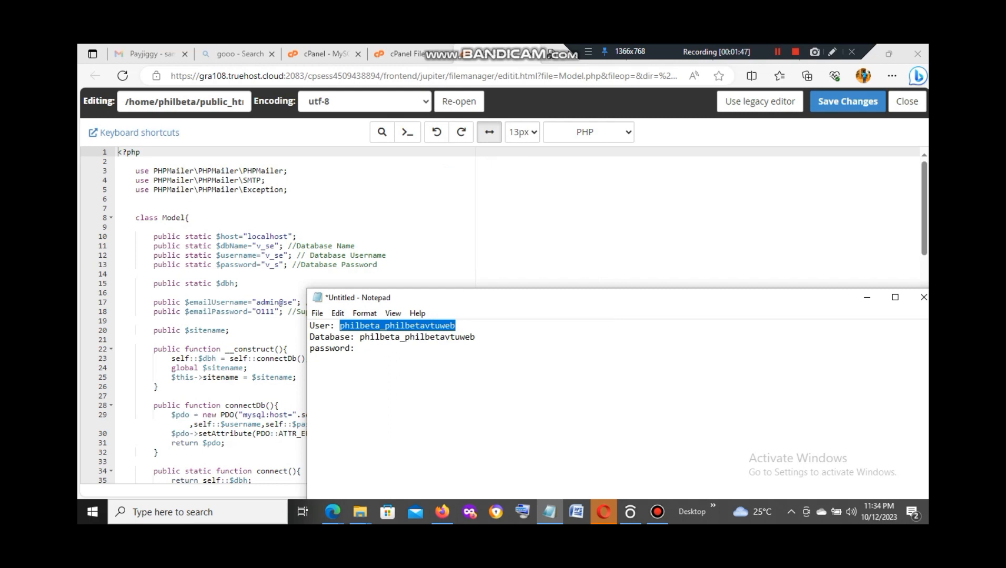
pyautogui.click(867, 297)
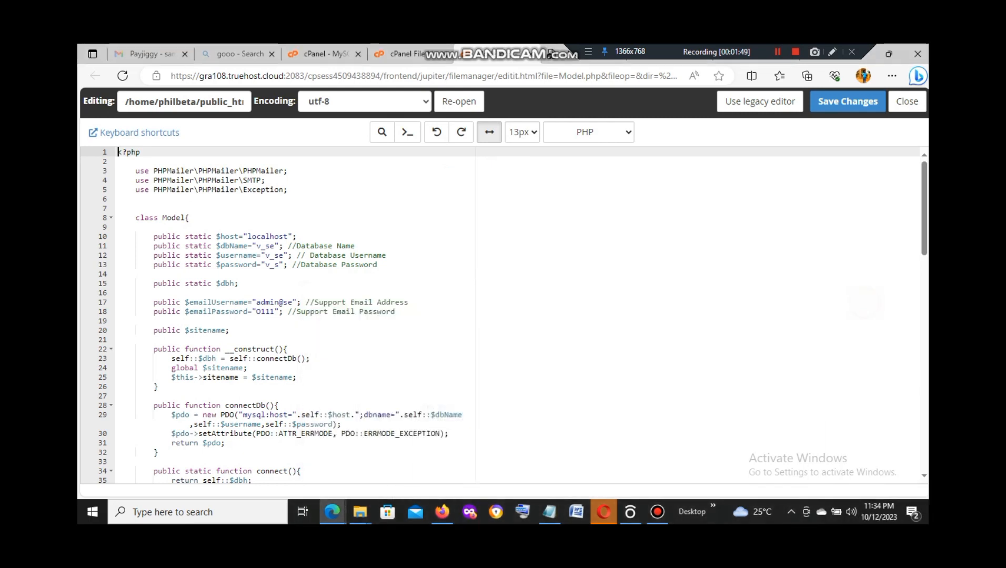
pyautogui.moveTo(256, 245); pyautogui.dragTo(274, 246)
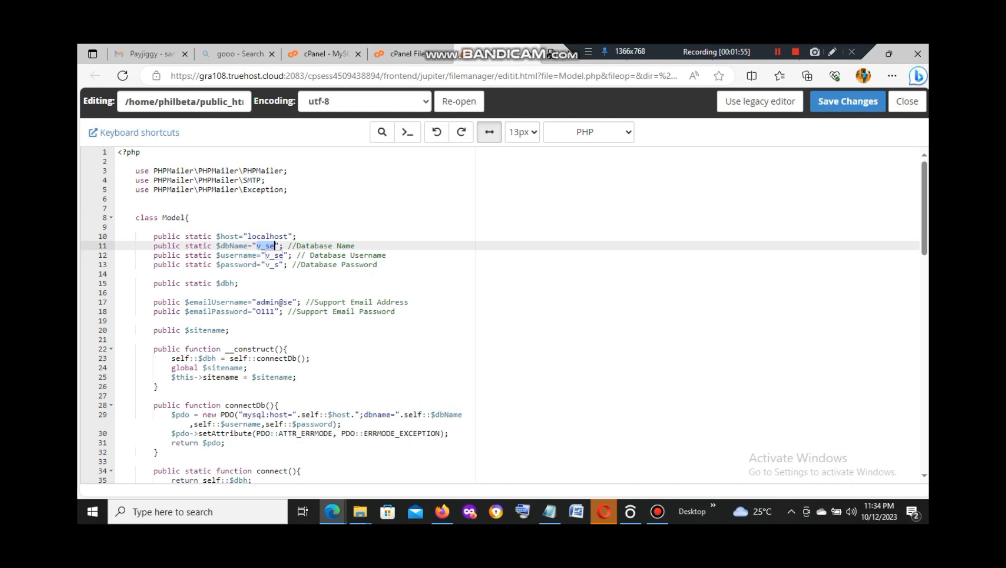
pyautogui.hotkey('ctrl', 'v')
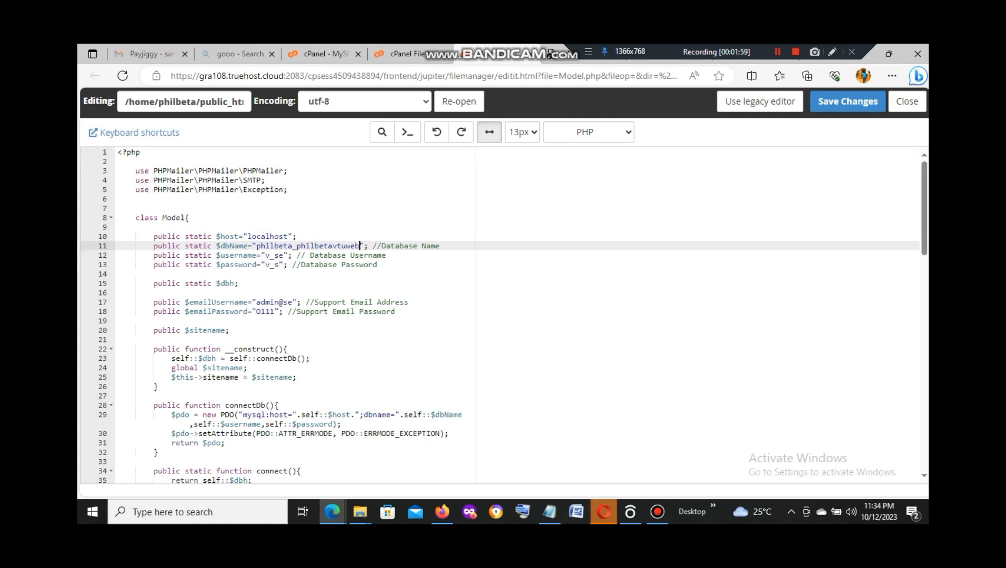
# - Replace the placeholder username on line 12 with the copied database user name
pyautogui.doubleClick(274, 255)
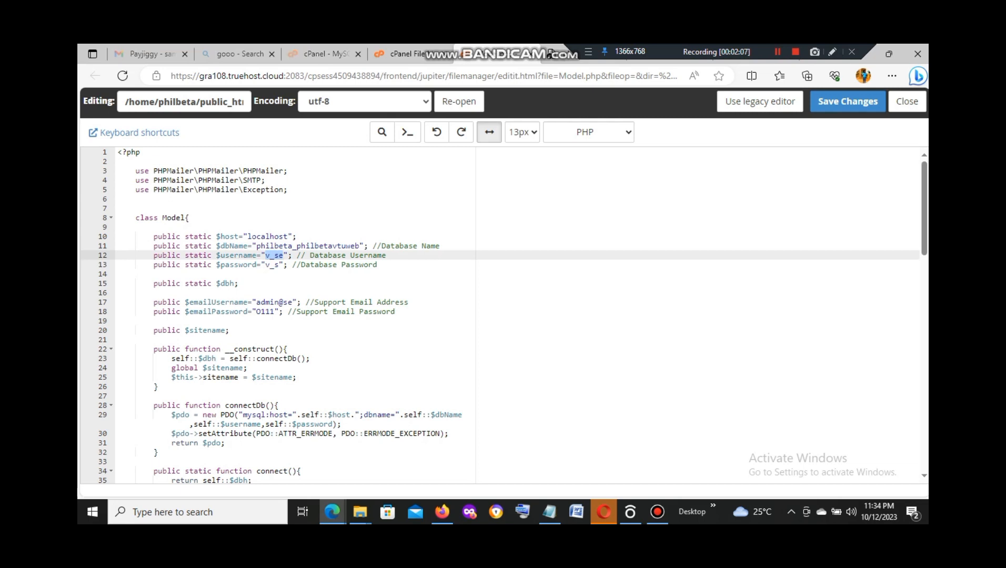
pyautogui.click(549, 511)
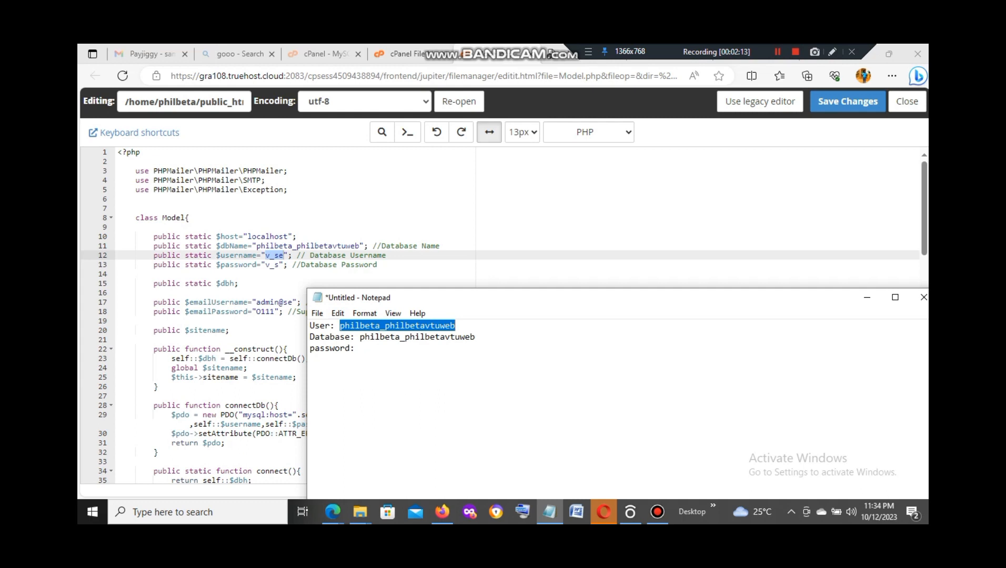
pyautogui.click(868, 297)
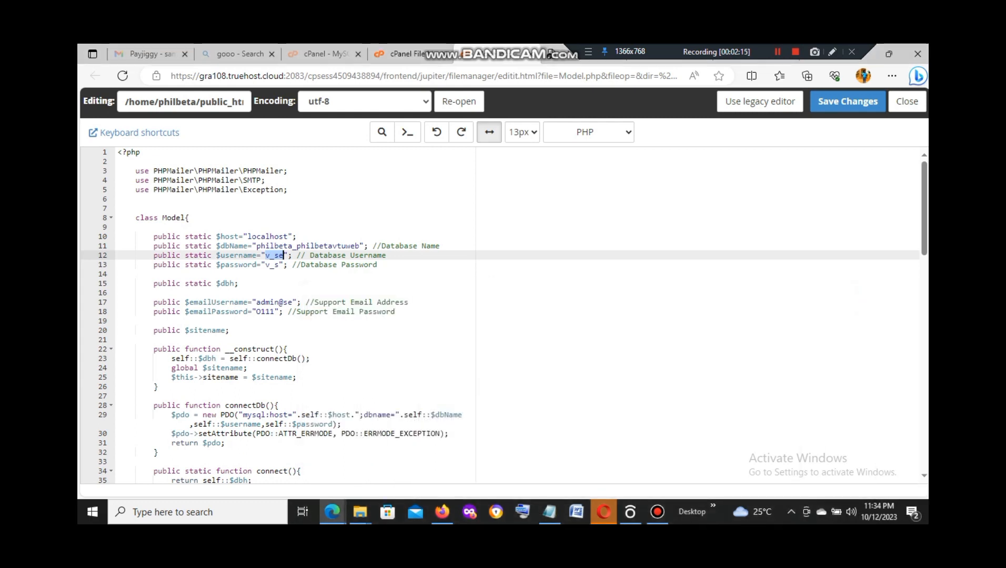
pyautogui.hotkey('ctrl', 'v')
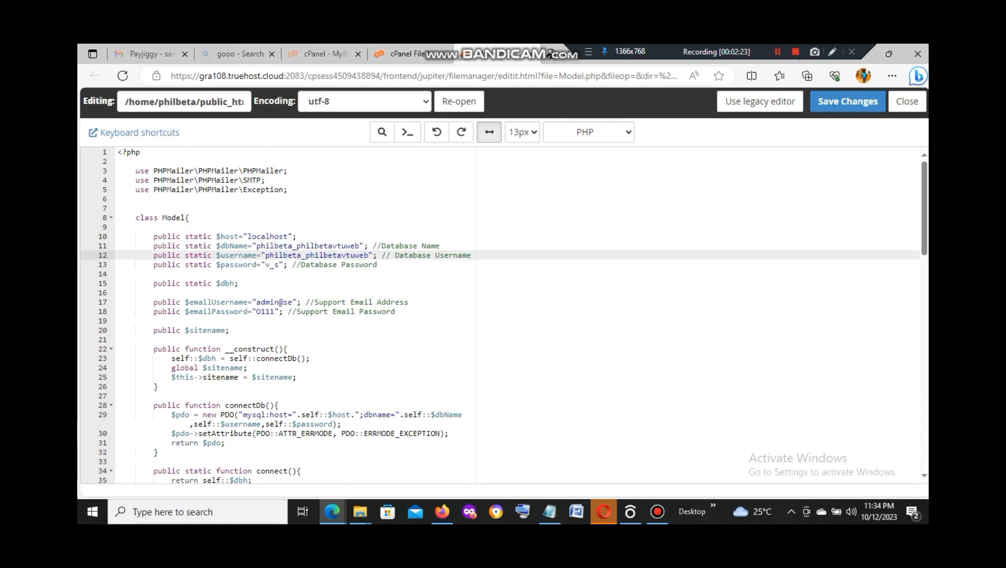
# - Replace the placeholder password on line 13 with the database password and save Model.php
pyautogui.moveTo(263, 265); pyautogui.dragTo(279, 265)
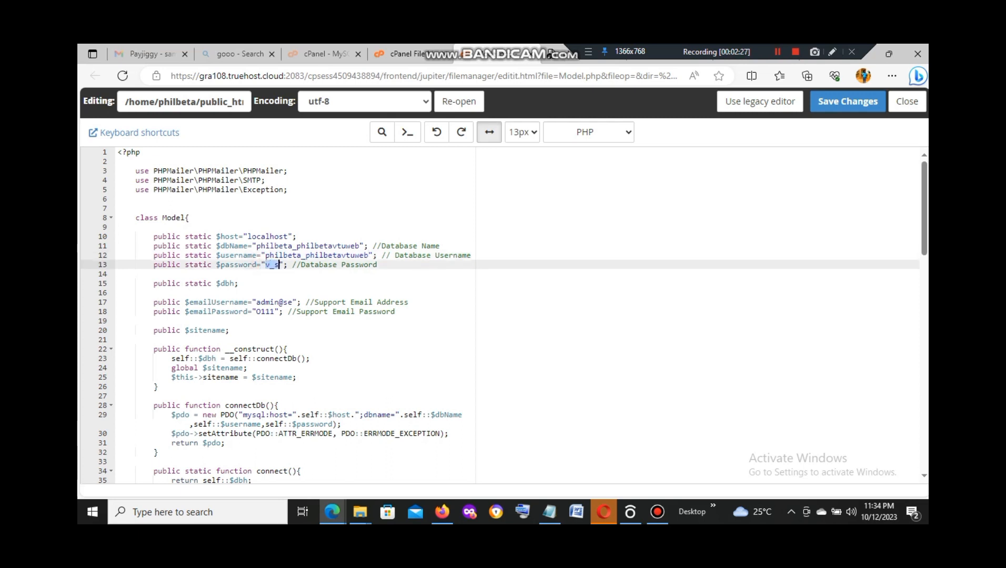
pyautogui.press('BackSpace')
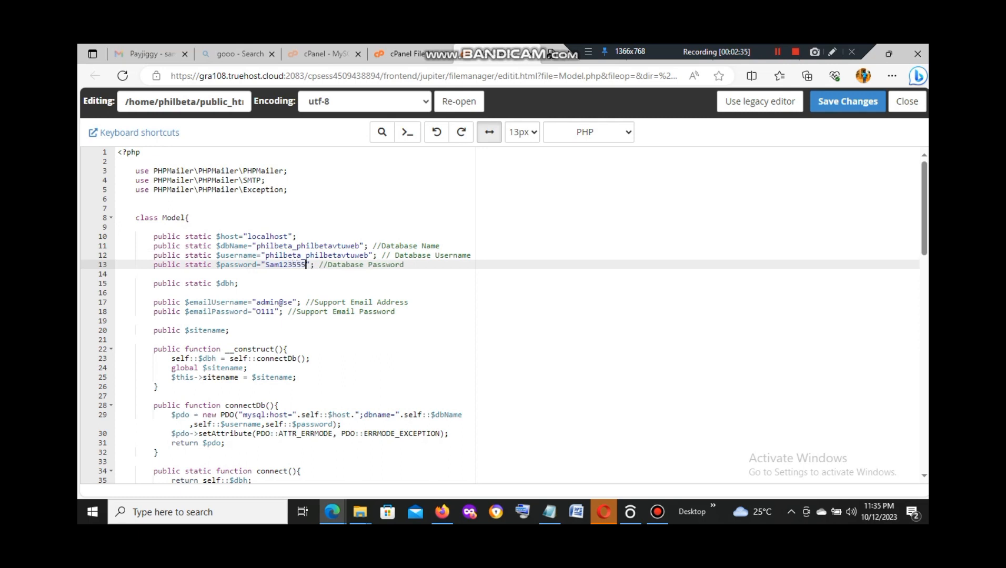
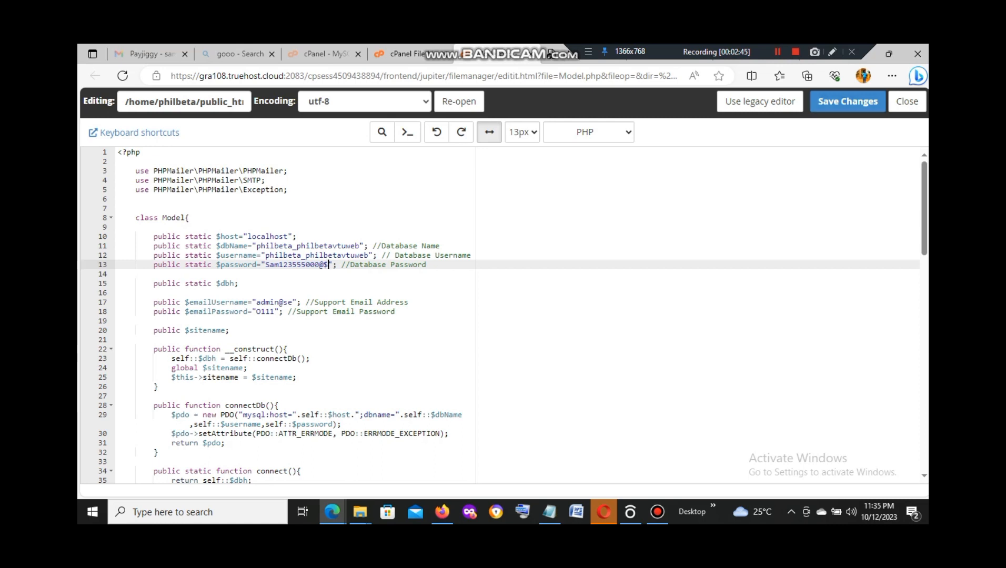
pyautogui.click(848, 102)
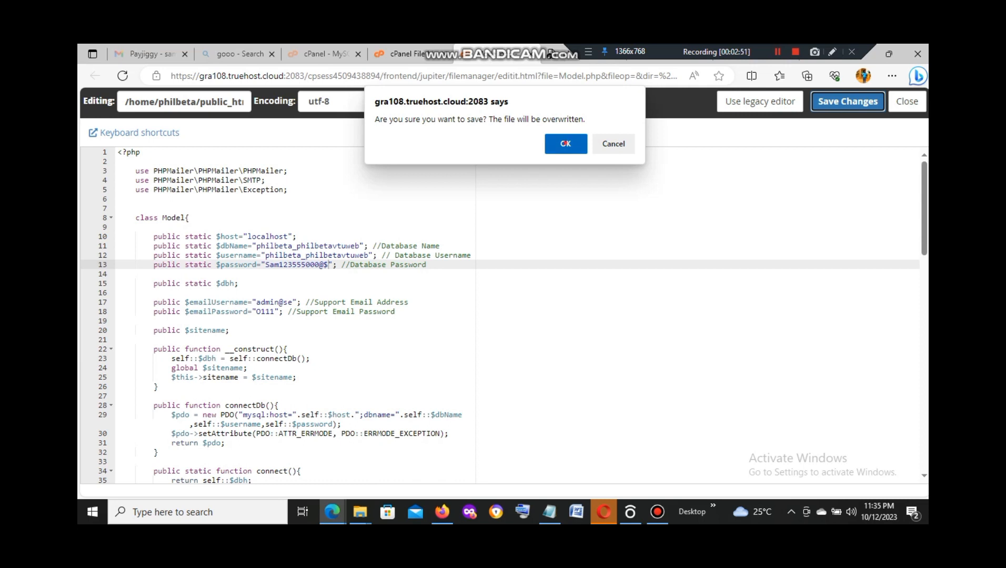
# - Confirm overwriting Model.php and return to the File Manager listing
pyautogui.click(564, 142)
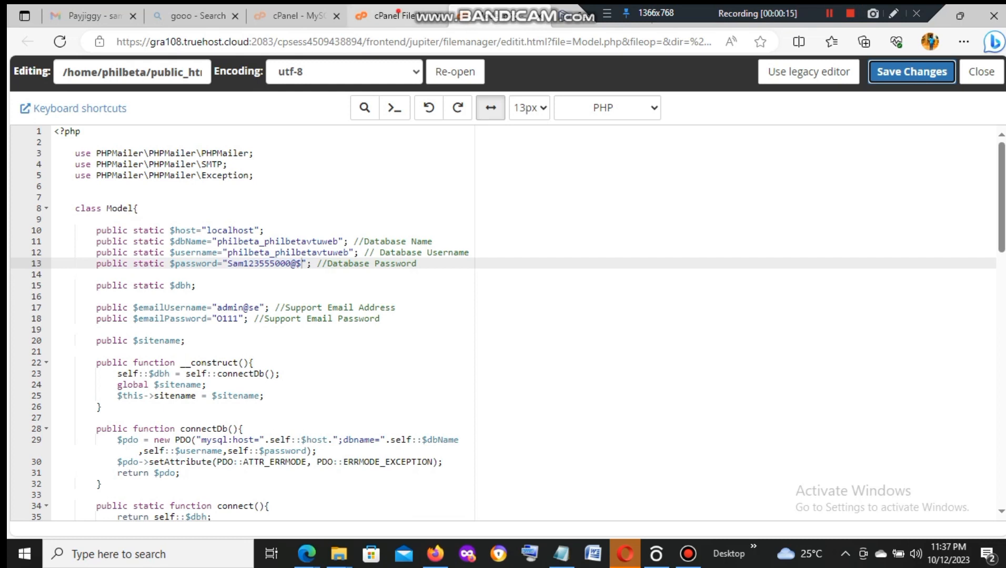
pyautogui.click(398, 15)
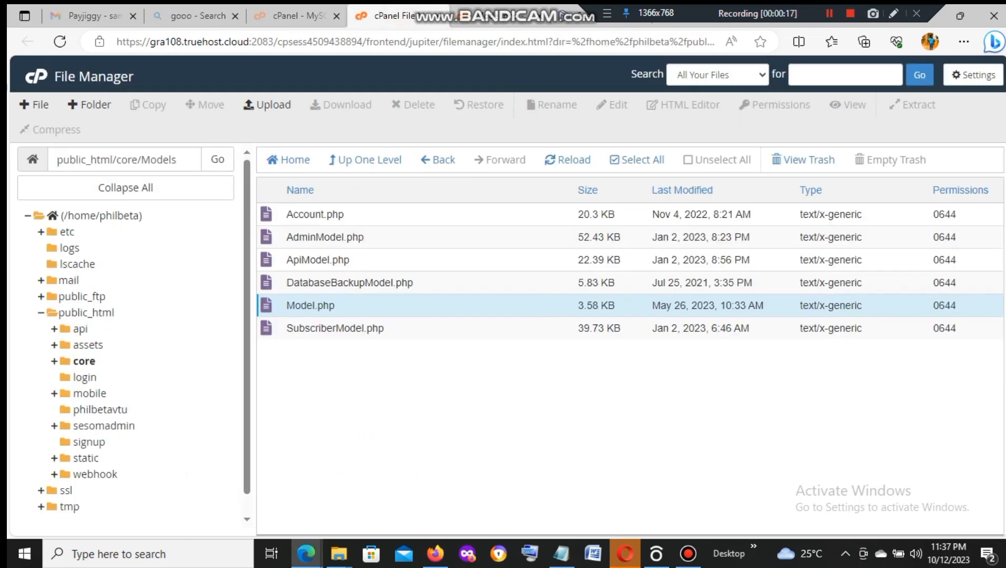
# - From the cPanel tools home, scroll to the Databases section and launch phpMyAdmin
pyautogui.click(304, 15)
pyautogui.click(76, 110)
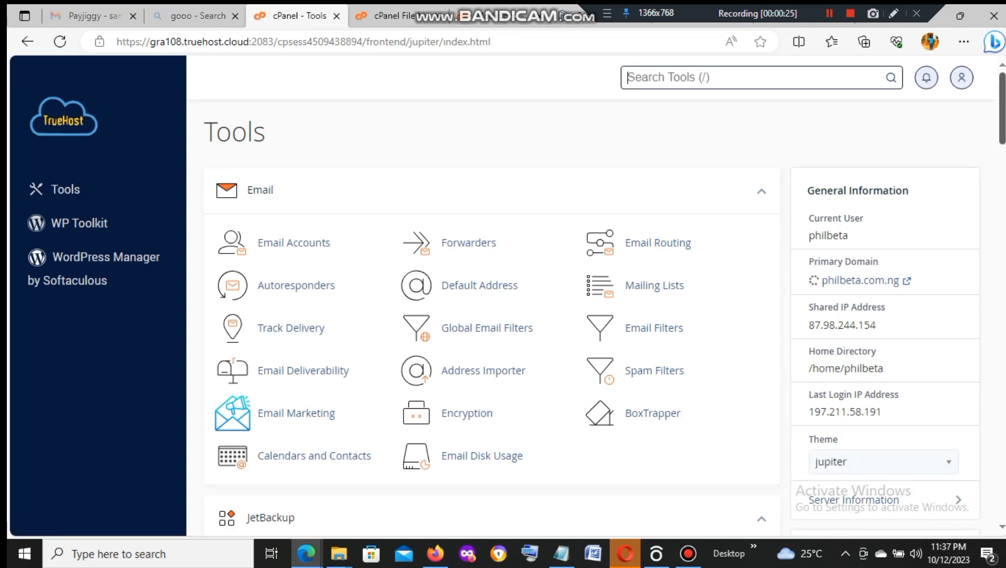
pyautogui.scroll(-9, 492, 316)
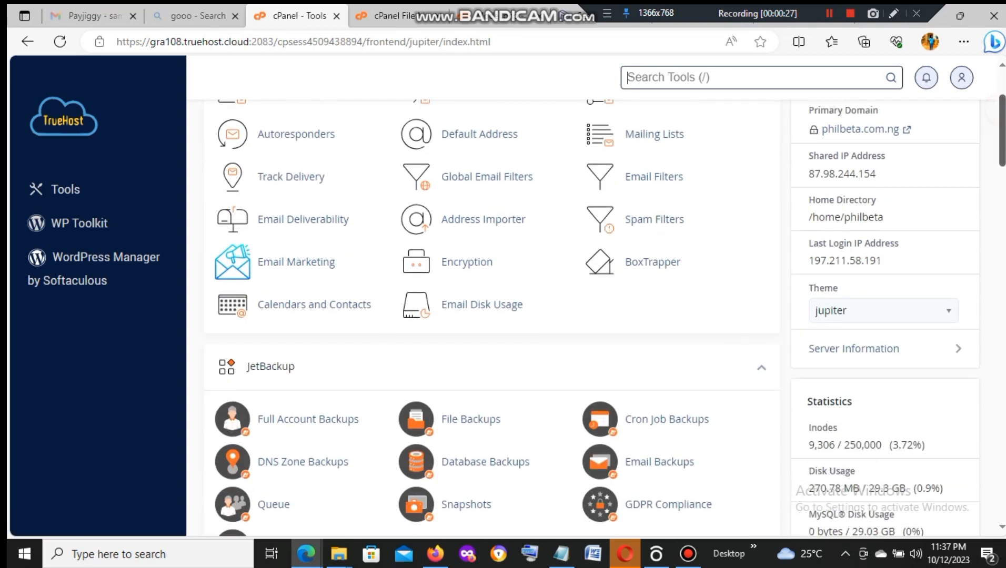
pyautogui.scroll(-5, 492, 315)
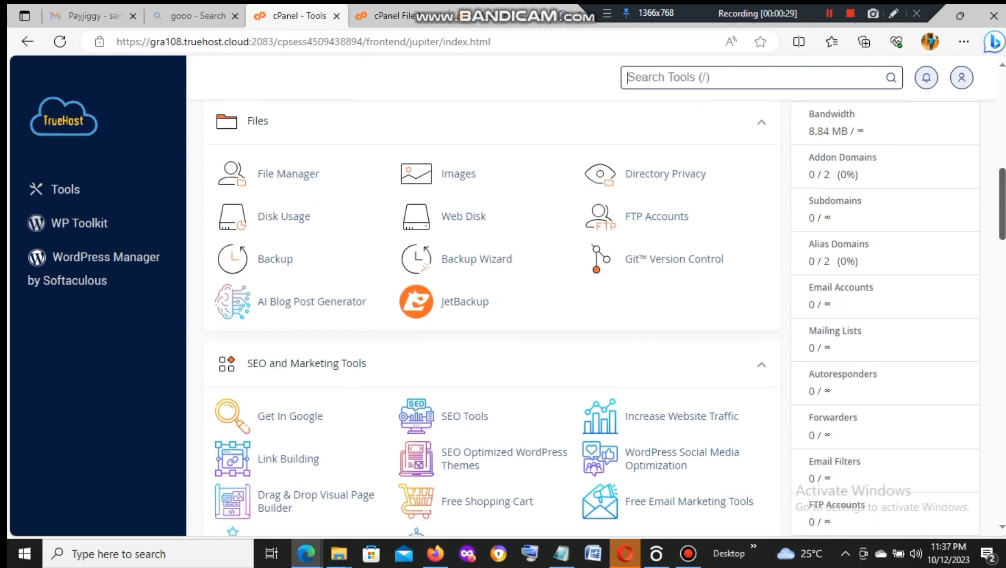
pyautogui.scroll(-1, 289, 283)
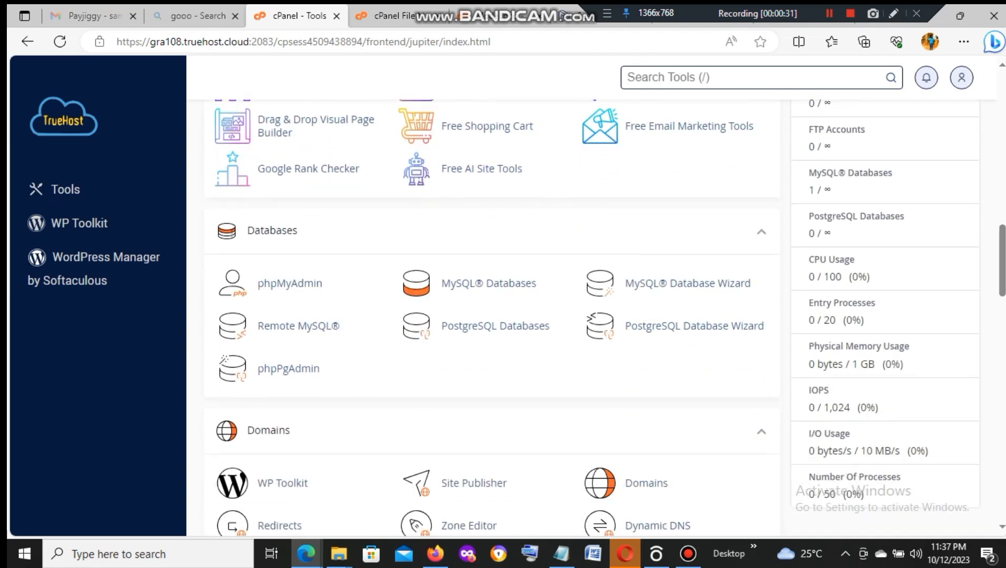
pyautogui.click(300, 283)
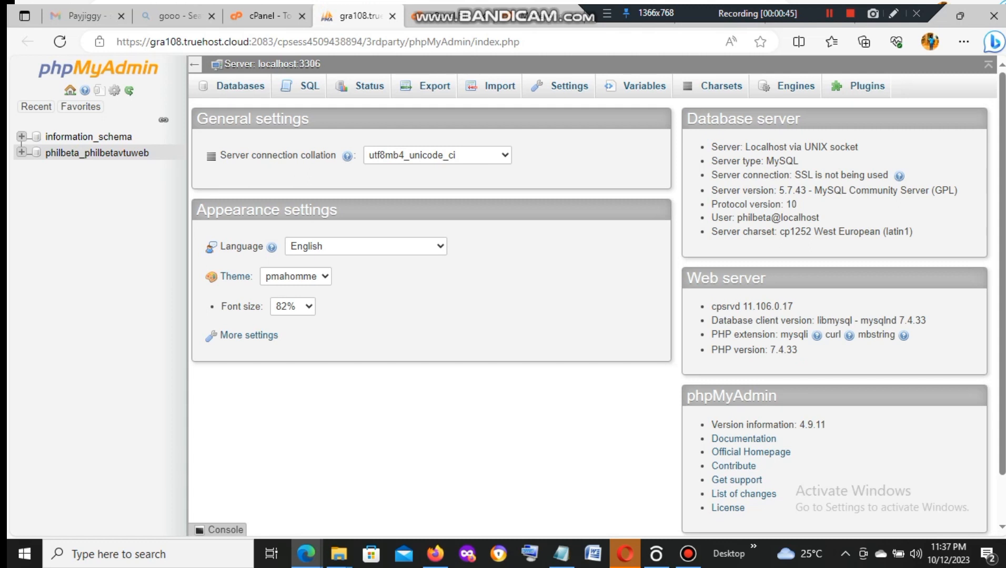
# - Select the philbeta_philbetavtuweb database and go to its Import page
pyautogui.click(96, 158)
pyautogui.click(104, 156)
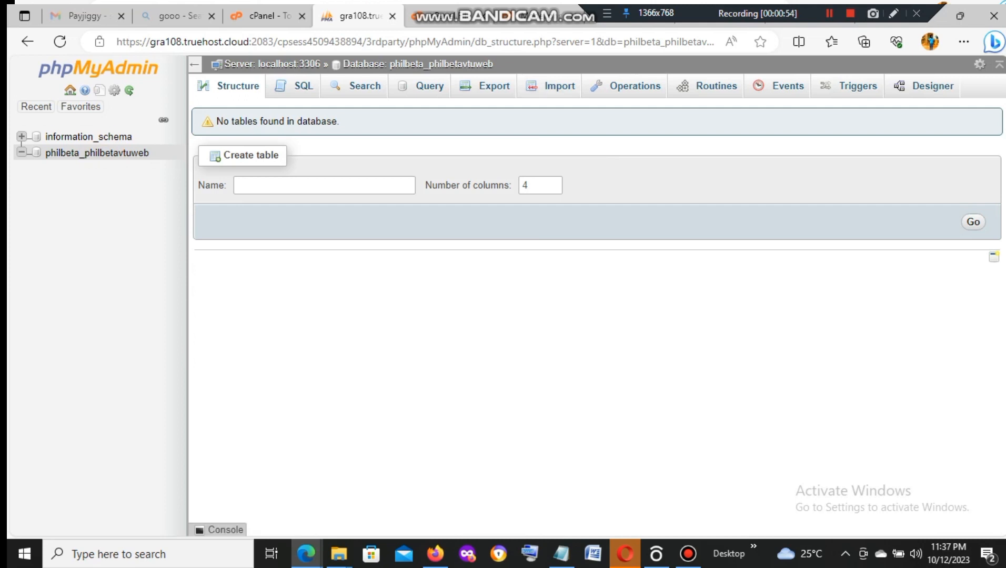
pyautogui.click(553, 86)
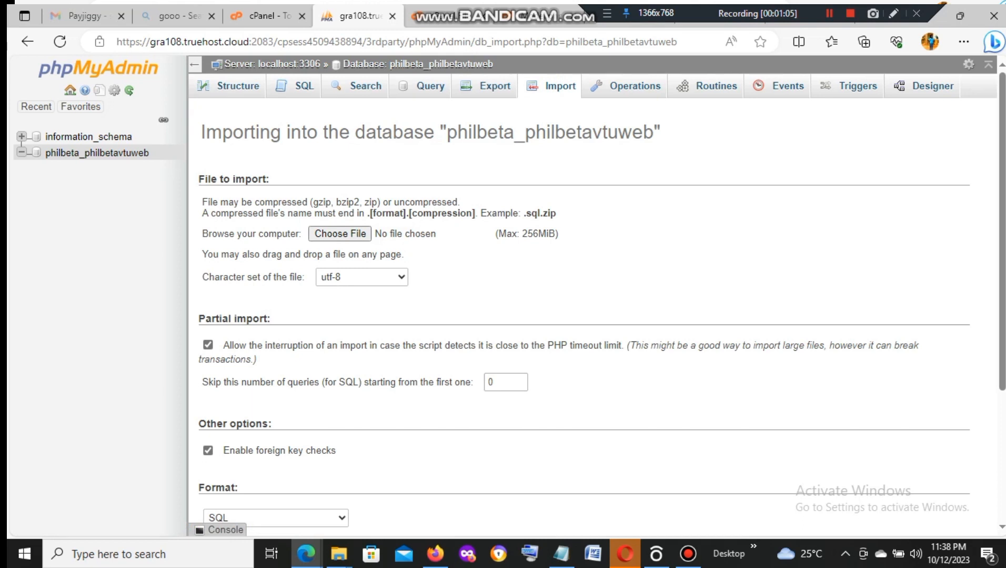
# - Import topupmate.sql from Desktop\scripts into philbeta_philbetavtuweb, running 191 queries successfully
pyautogui.click(339, 234)
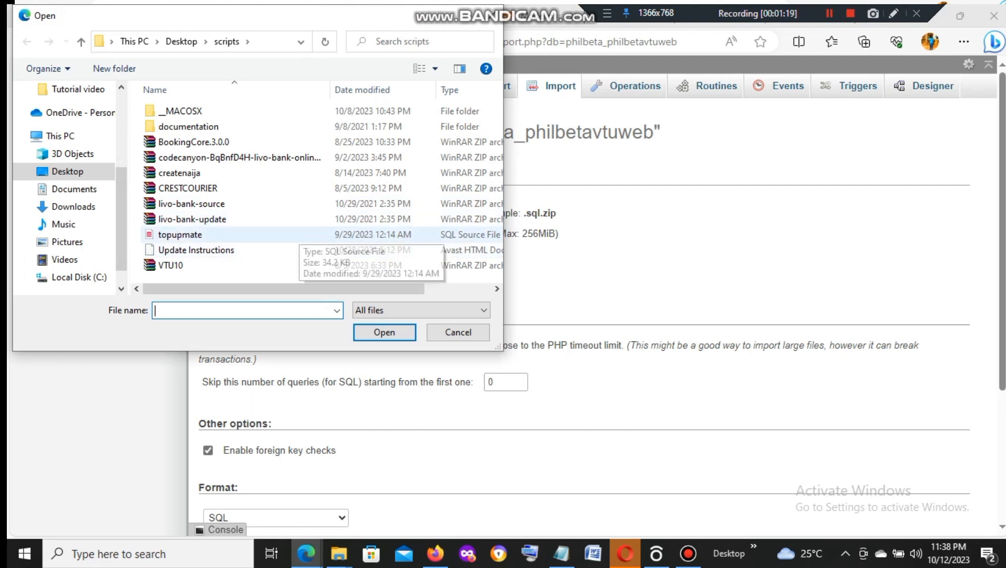
pyautogui.click(236, 234)
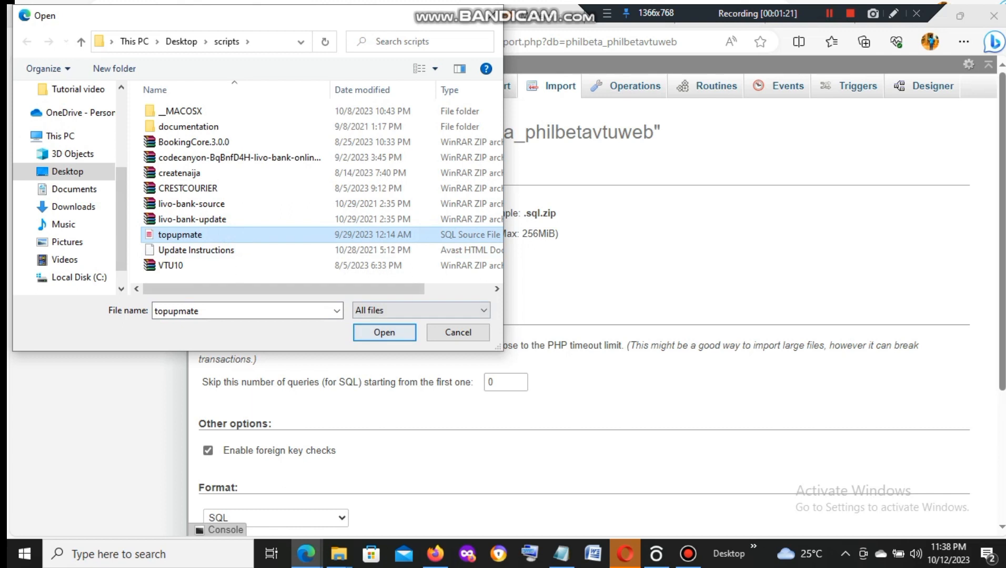
pyautogui.click(384, 332)
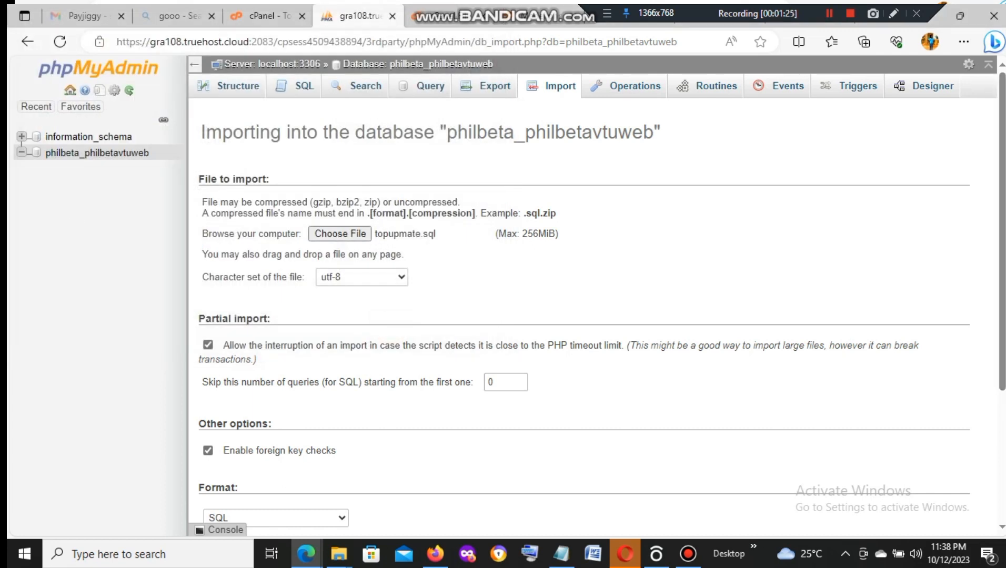
pyautogui.scroll(-3, 597, 294)
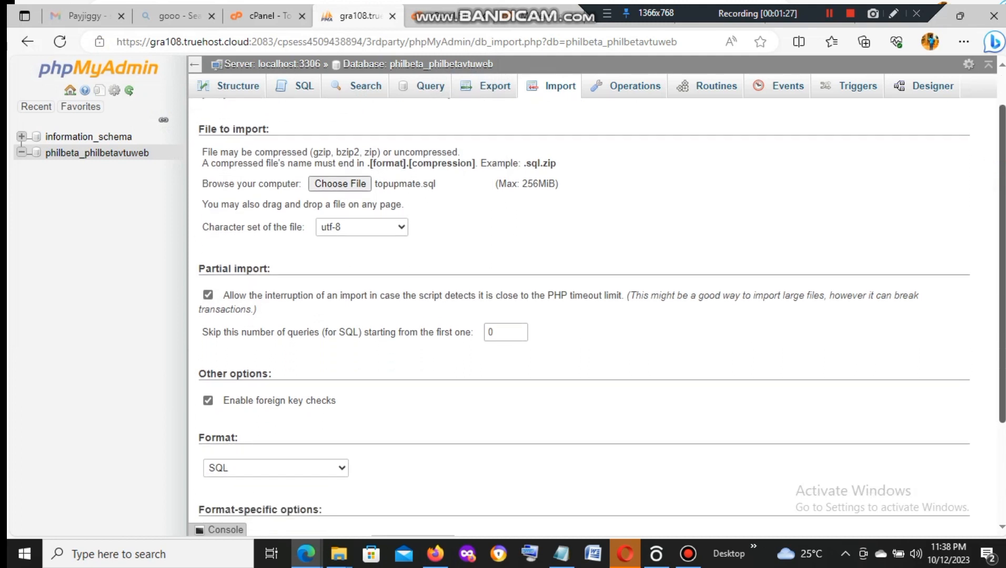
pyautogui.scroll(-1, 597, 295)
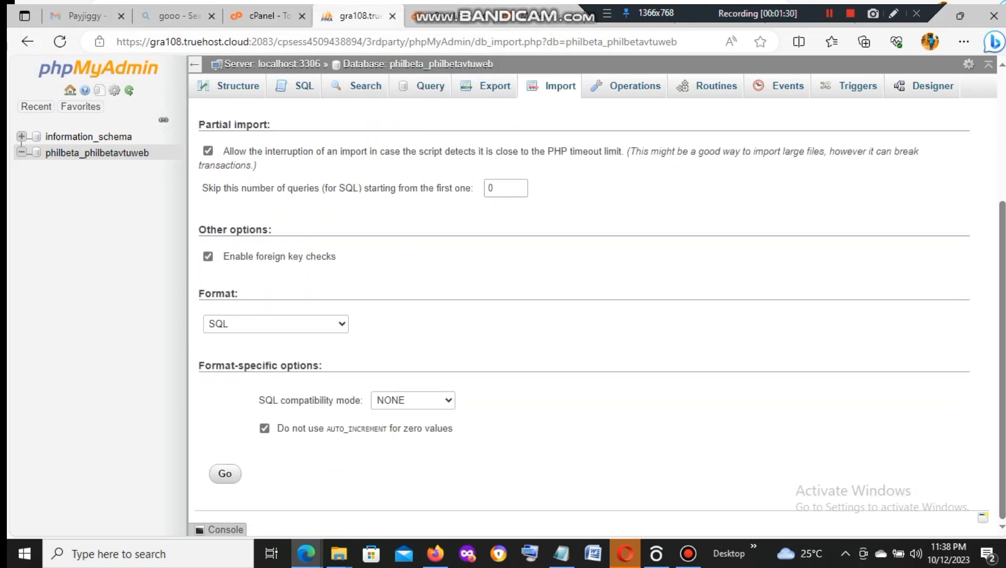
pyautogui.click(225, 473)
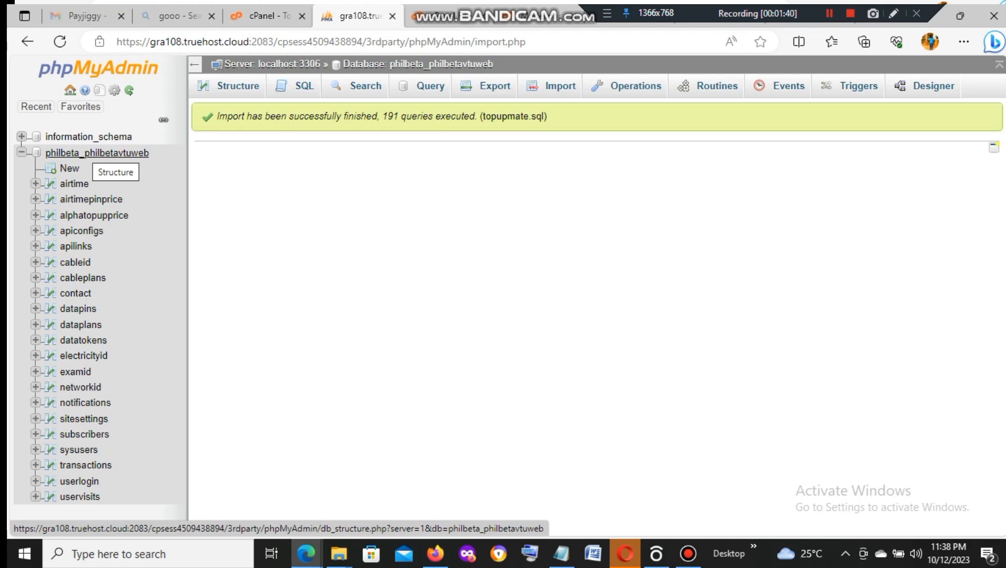
# - Open philbeta_philbetavtuweb and review its 21 imported tables, totalling 219 rows and 400.0 KiB
pyautogui.click(85, 153)
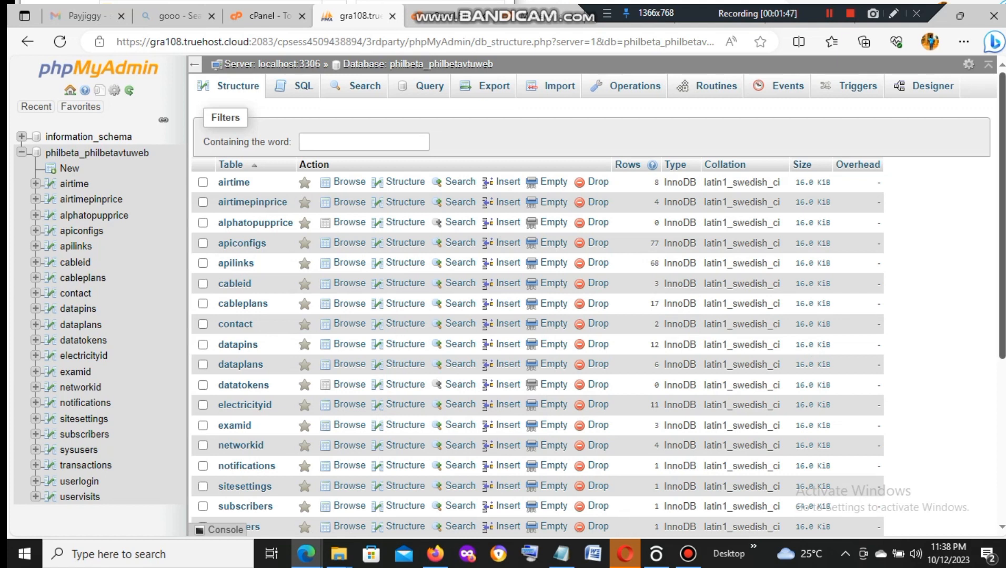
pyautogui.scroll(-3, 597, 305)
pyautogui.scroll(-1, 598, 305)
pyautogui.scroll(1, 598, 305)
pyautogui.scroll(1, 598, 305)
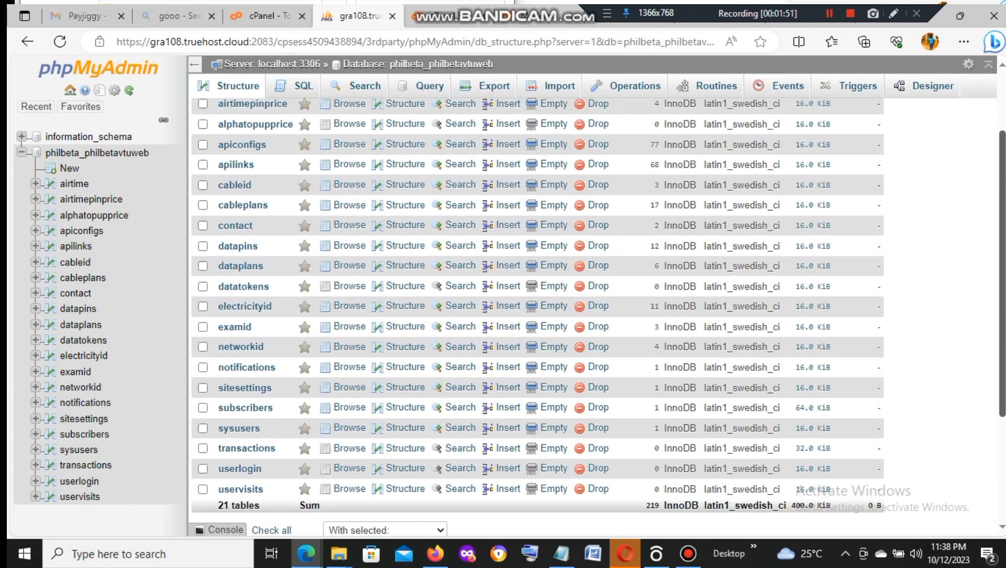
pyautogui.scroll(1, 598, 305)
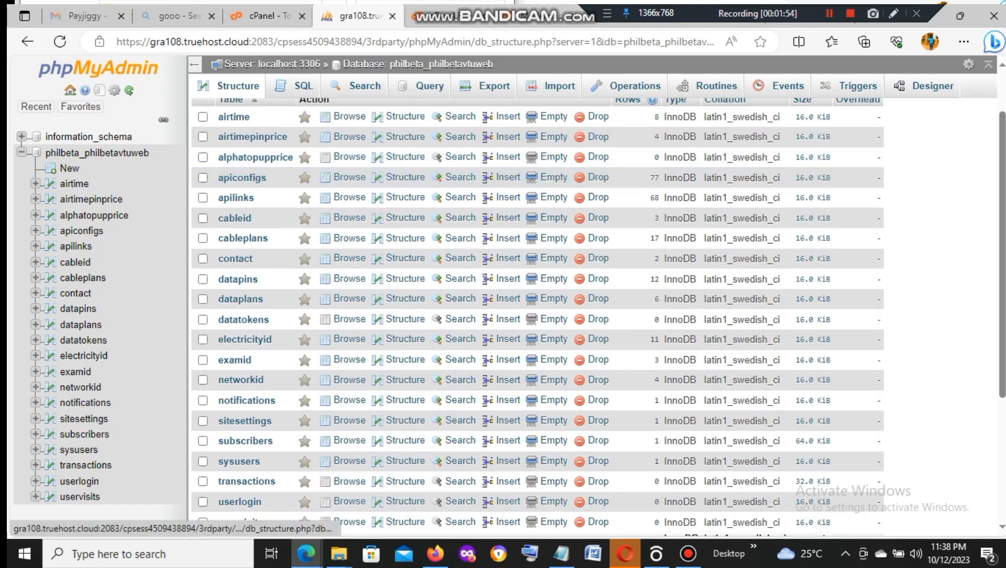
pyautogui.moveTo(715, 10); pyautogui.dragTo(280, 4)
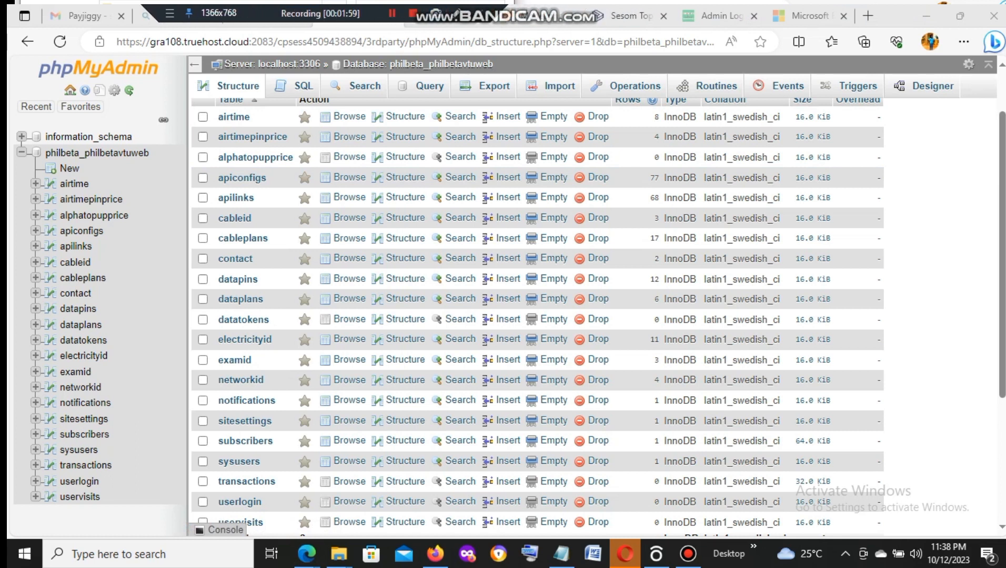
# - Reload philbeta.com.ng in the SesomTopup tab to load the installed site
pyautogui.click(631, 16)
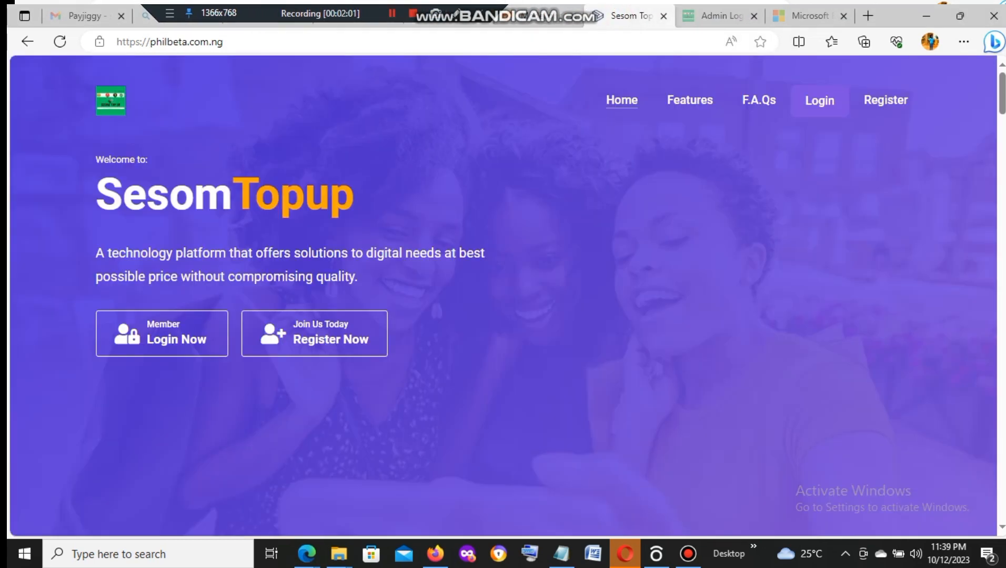
pyautogui.click(503, 42)
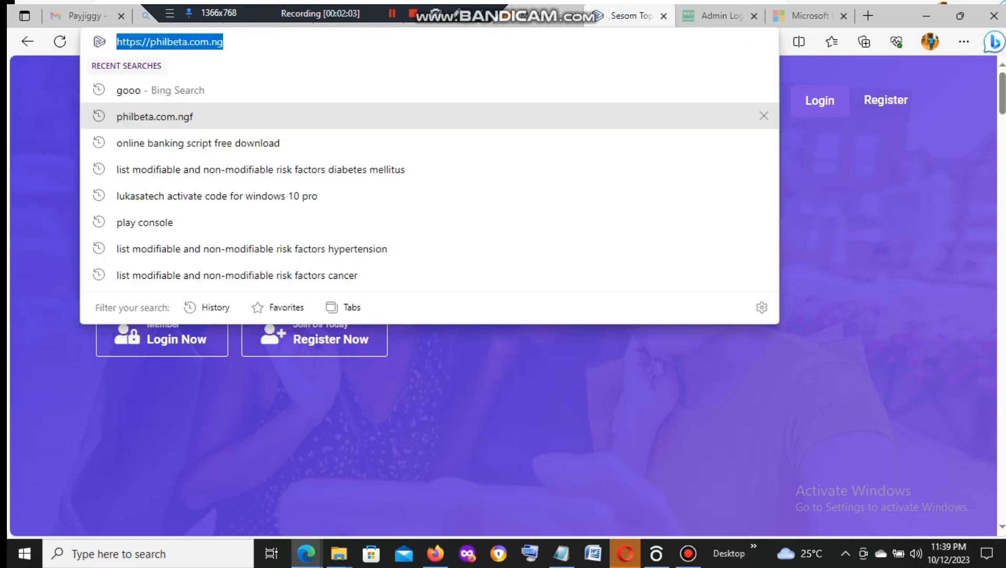
pyautogui.write('ph')
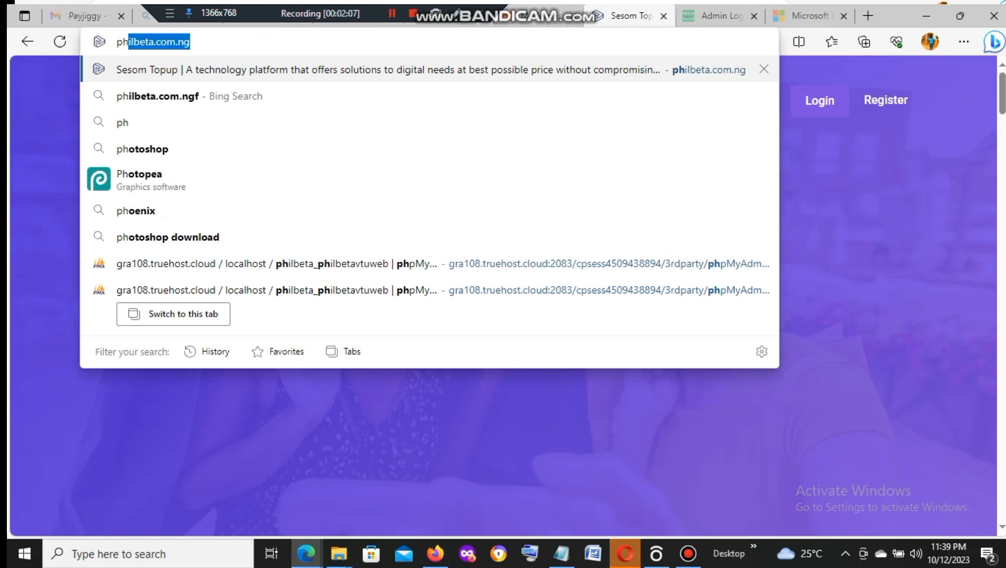
pyautogui.press('Return')
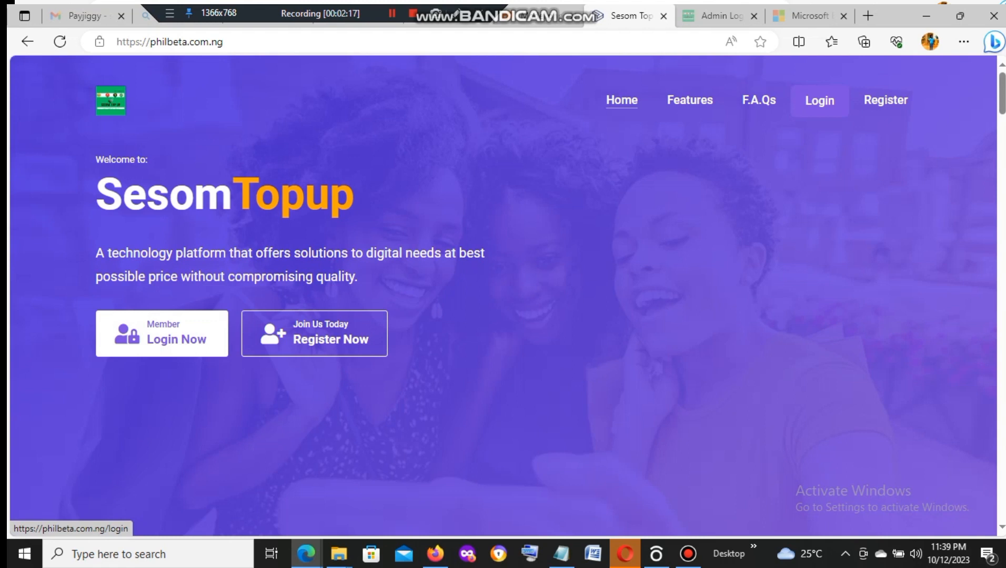
# - Confirm the TOPUPMATE login page works, then return home and open the registration page
pyautogui.click(207, 338)
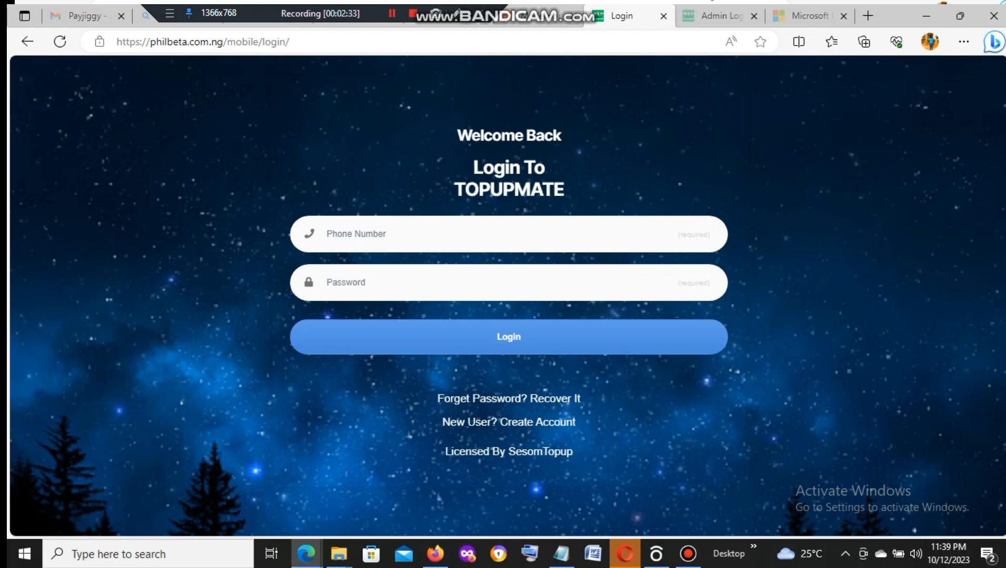
pyautogui.click(28, 42)
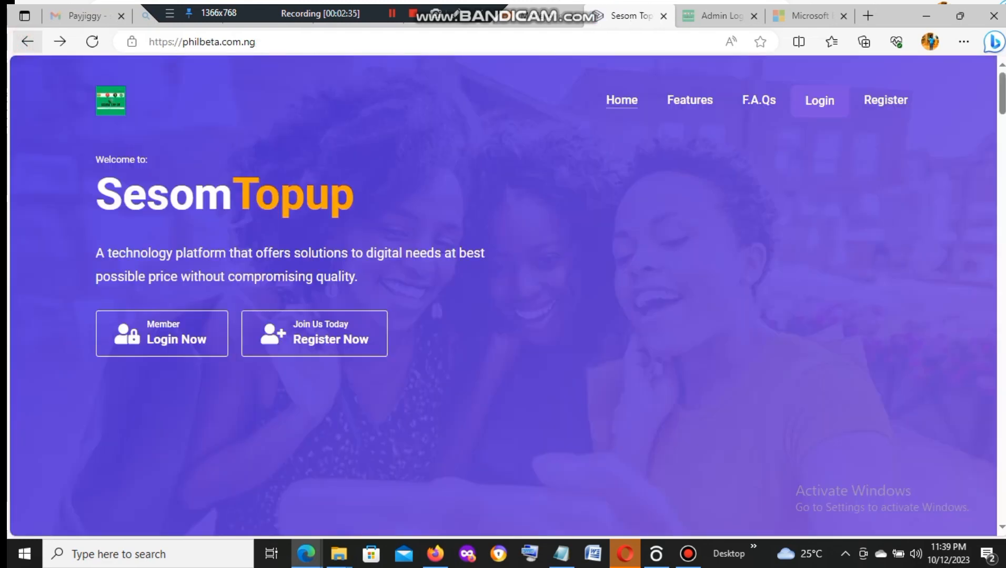
pyautogui.click(305, 323)
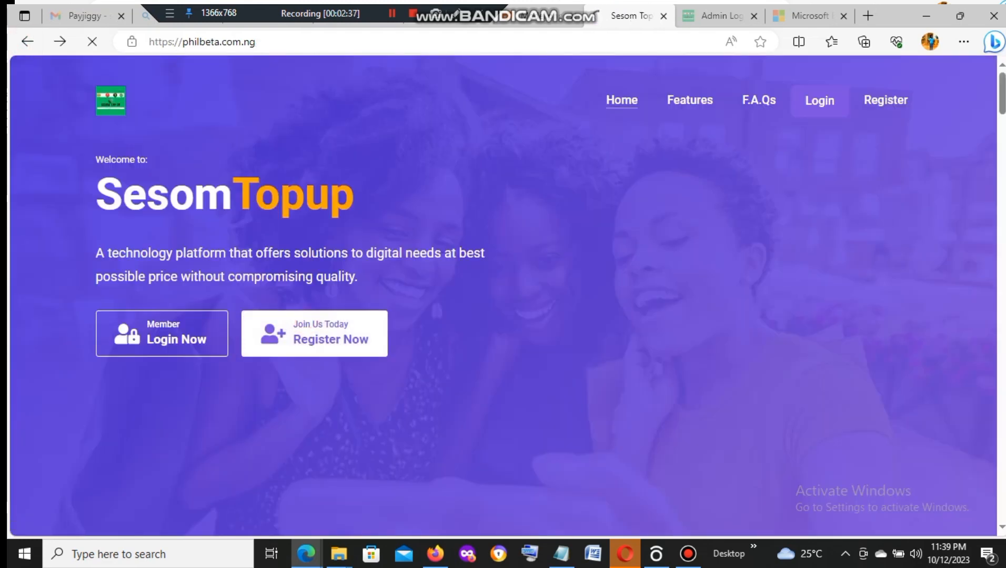